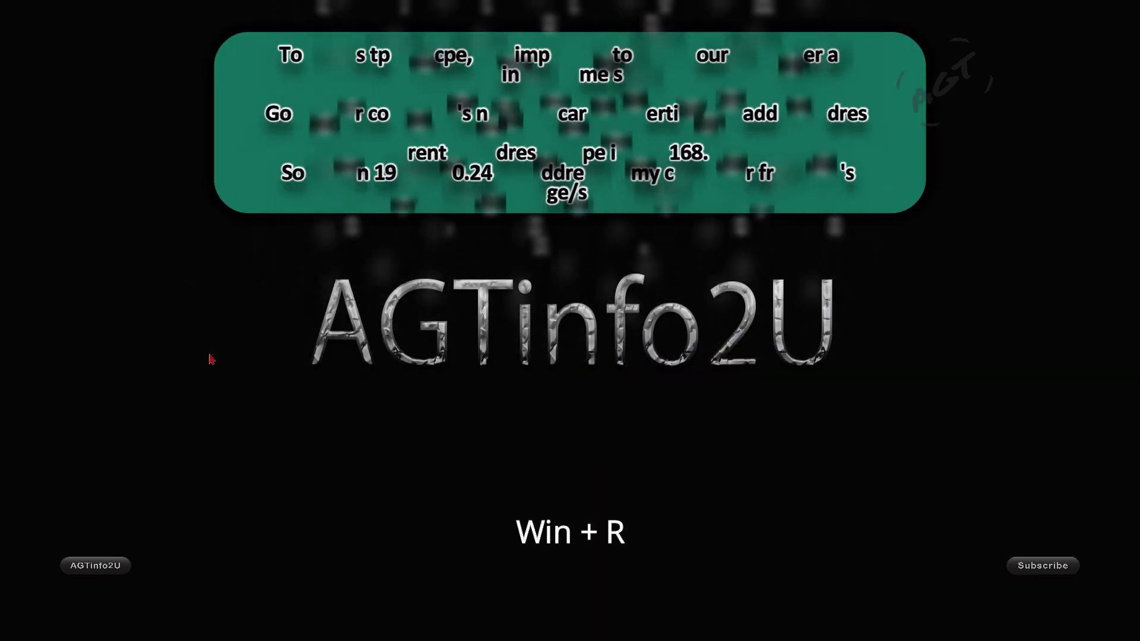
# - Launch Network Connections with the ncpa.cpl command from the Run box
pyautogui.press('super+r')
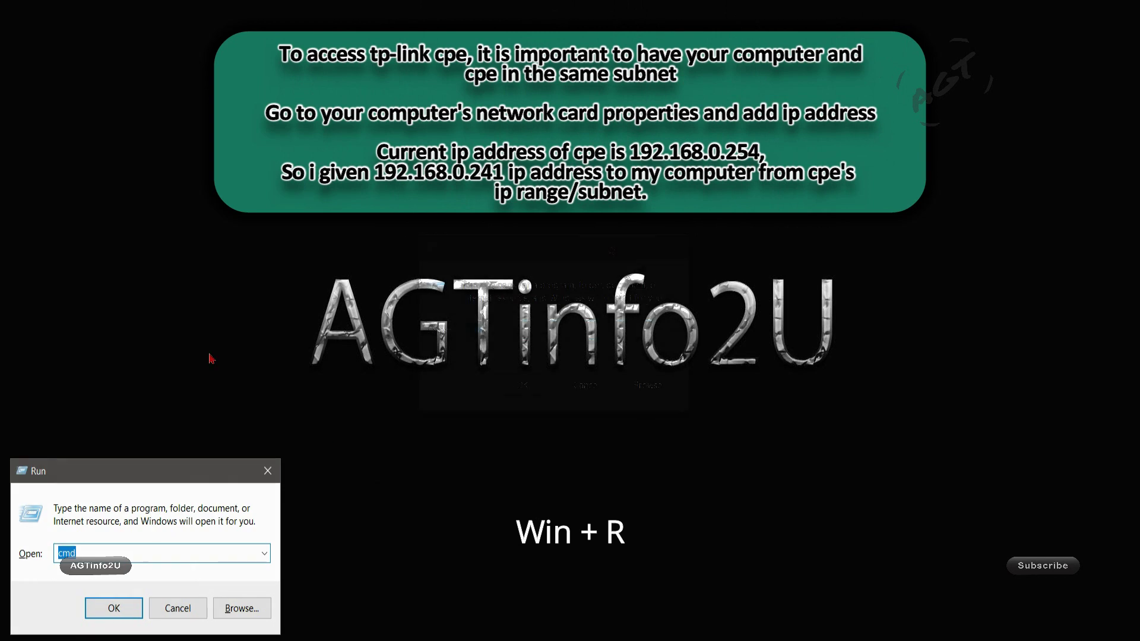
pyautogui.write('ncpa.cp')
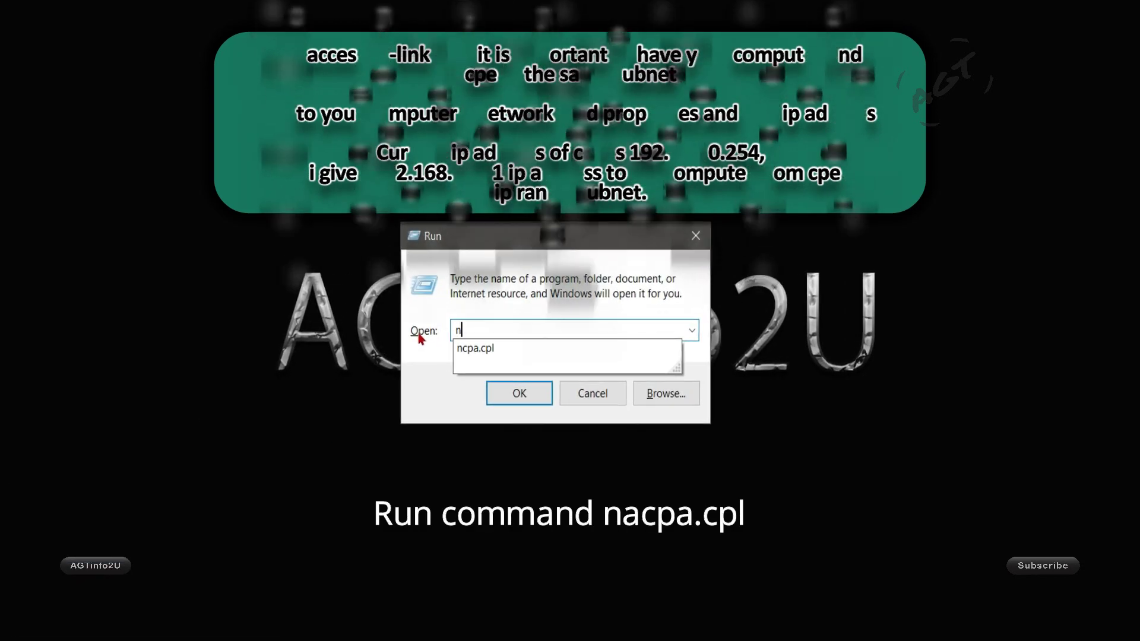
pyautogui.write('l')
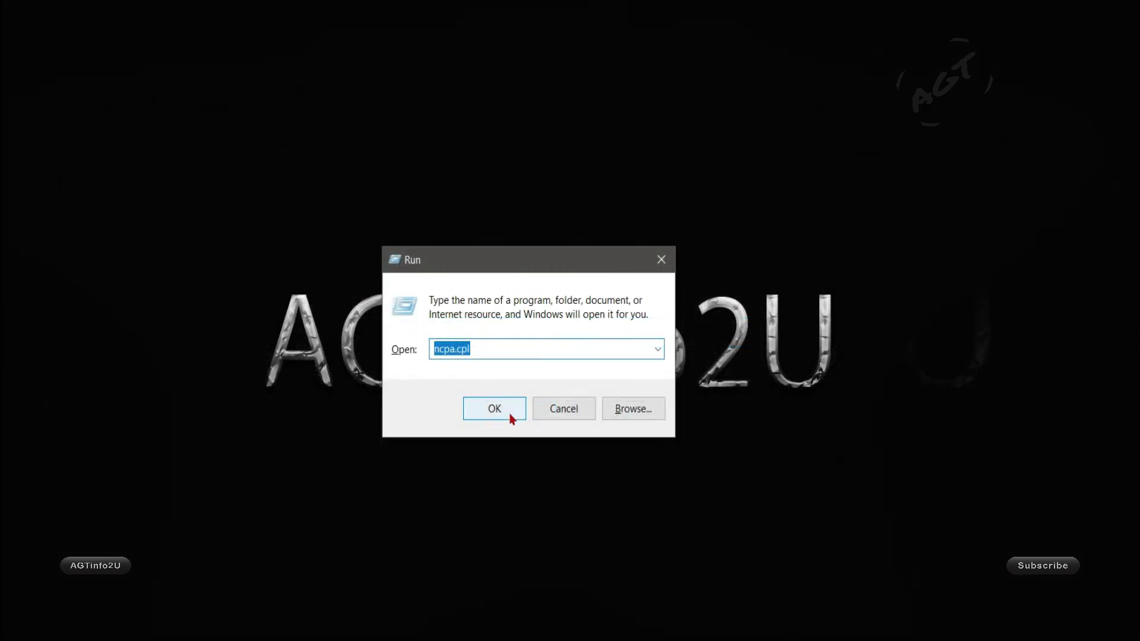
pyautogui.click(508, 410)
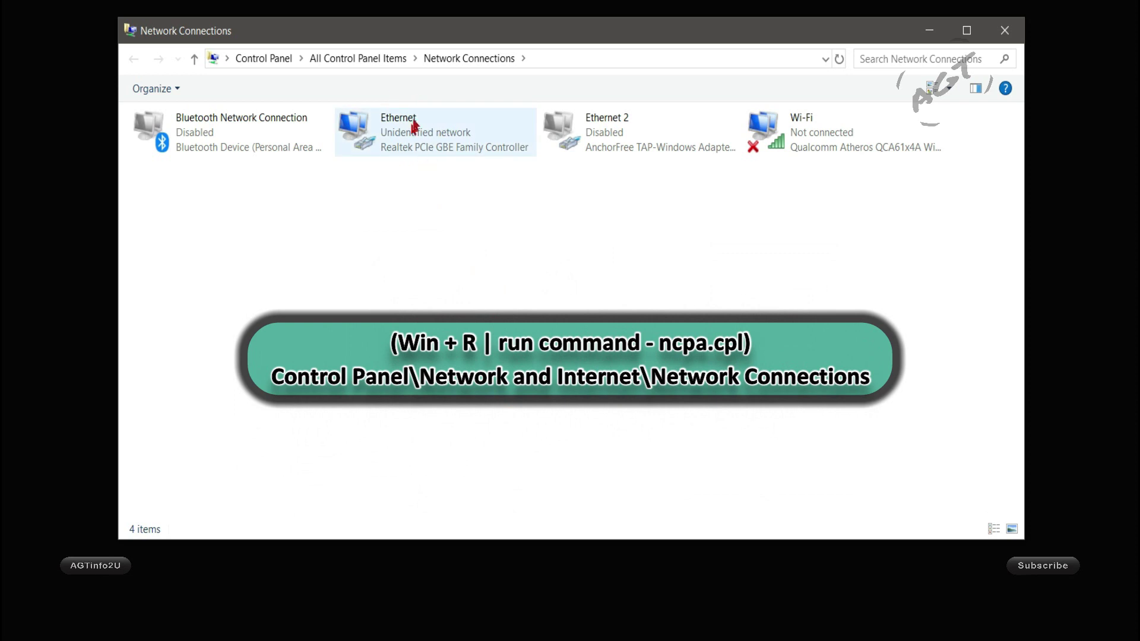
# - Open the Ethernet connection's IPv4 properties and choose to use a manual IP address
pyautogui.doubleClick(440, 133)
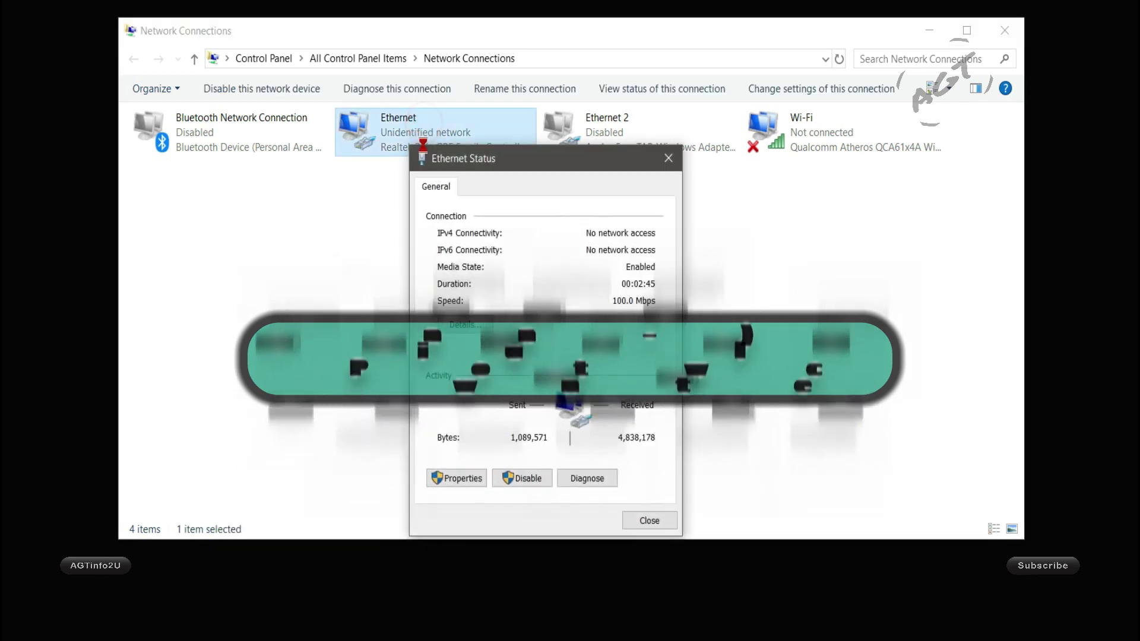
pyautogui.click(456, 476)
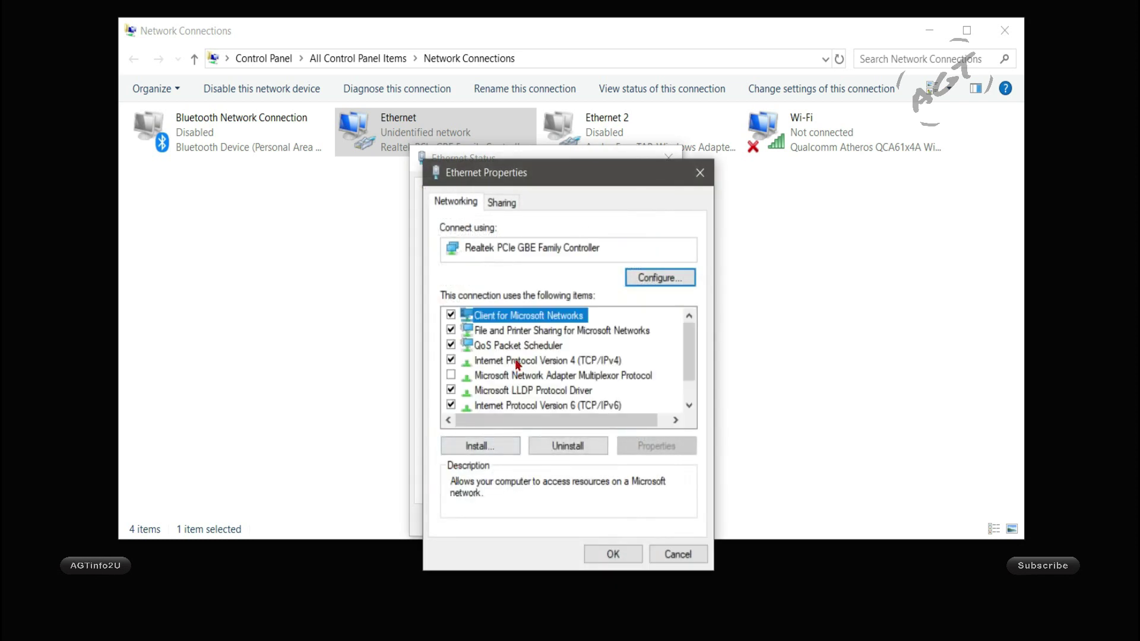
pyautogui.click(520, 361)
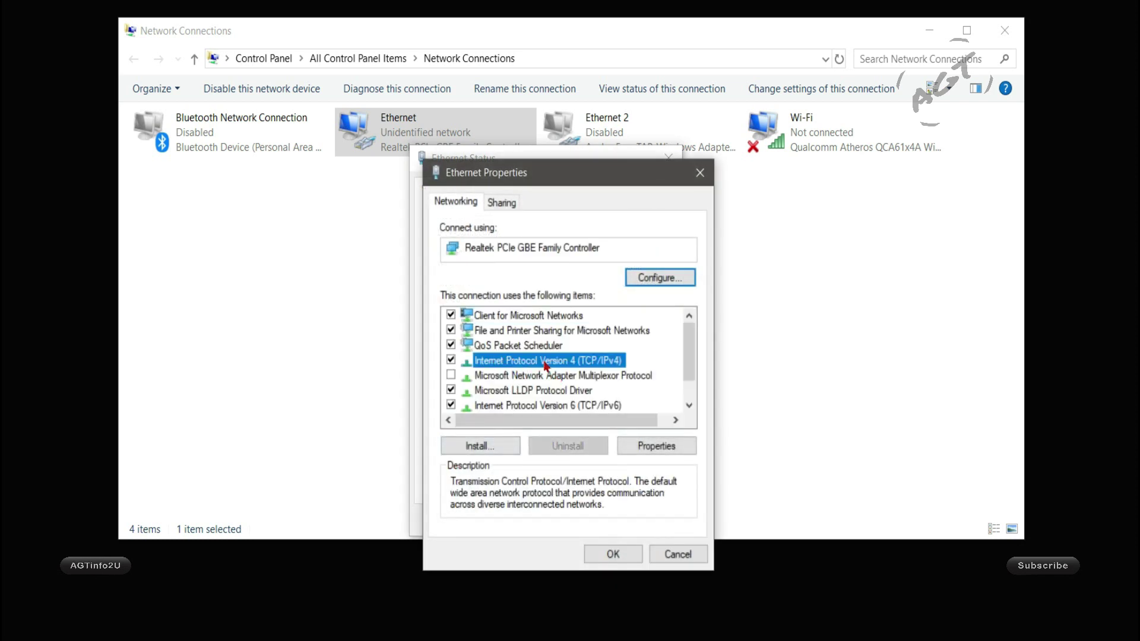
pyautogui.doubleClick(545, 362)
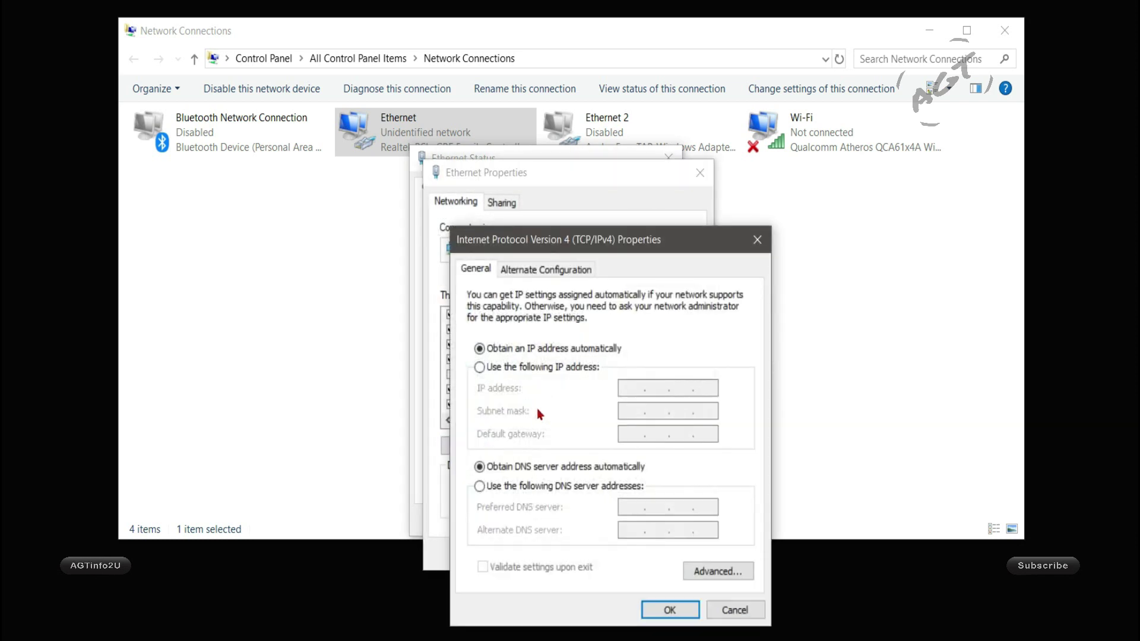
pyautogui.click(480, 367)
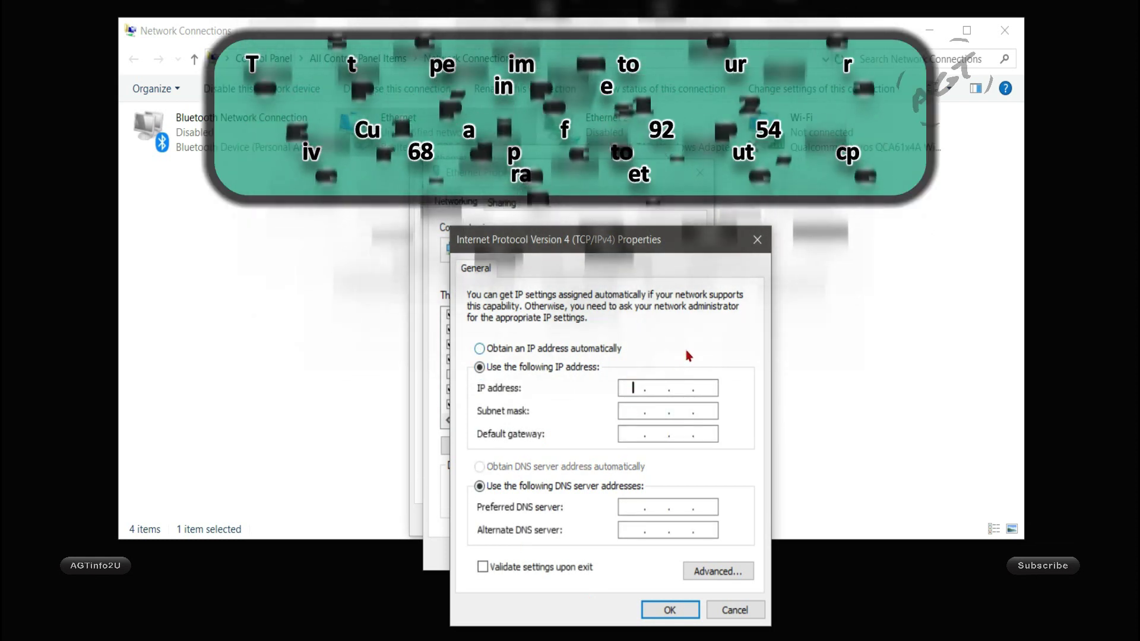
# - Assign Ethernet static IP 192.168.0.241 with mask 255.255.255.0 and close the properties windows
pyautogui.write('192.168.0.')
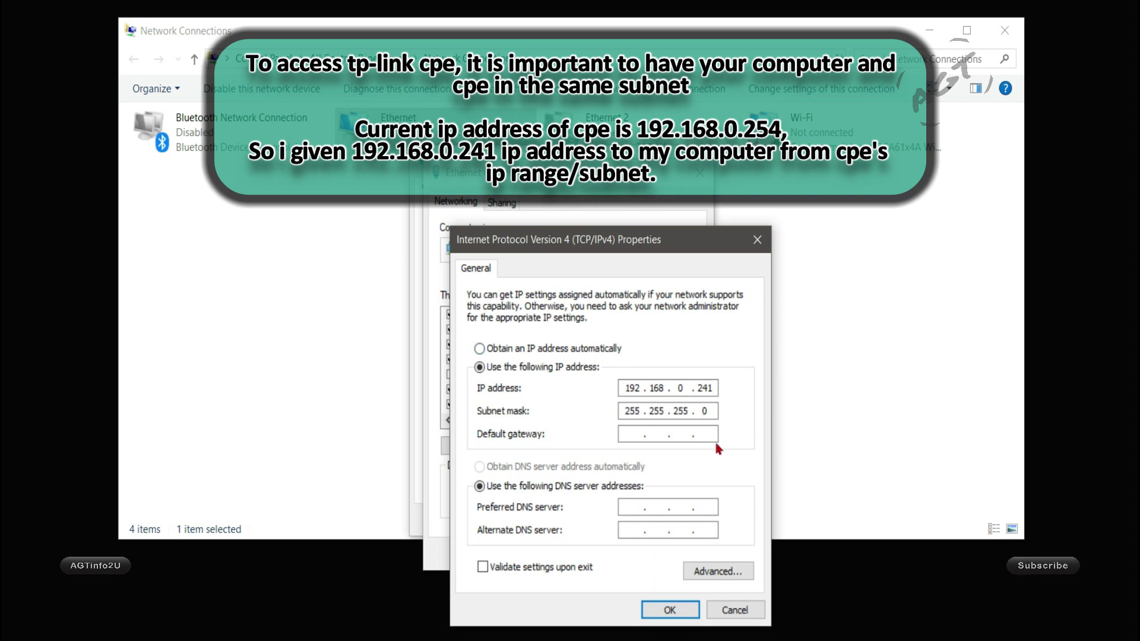
pyautogui.click(669, 614)
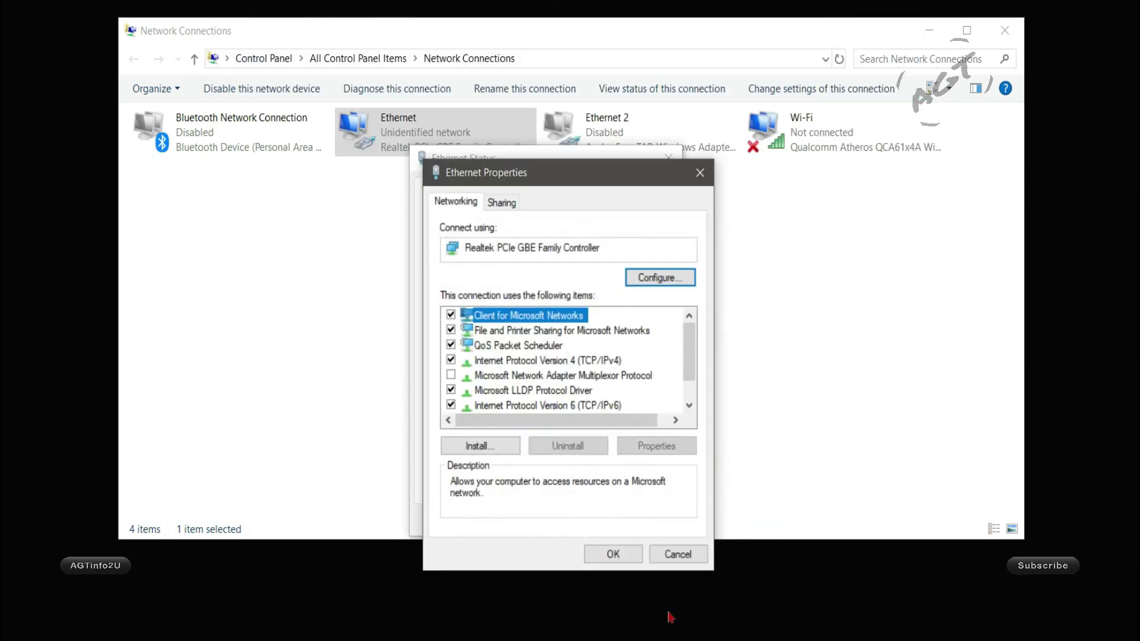
pyautogui.click(627, 554)
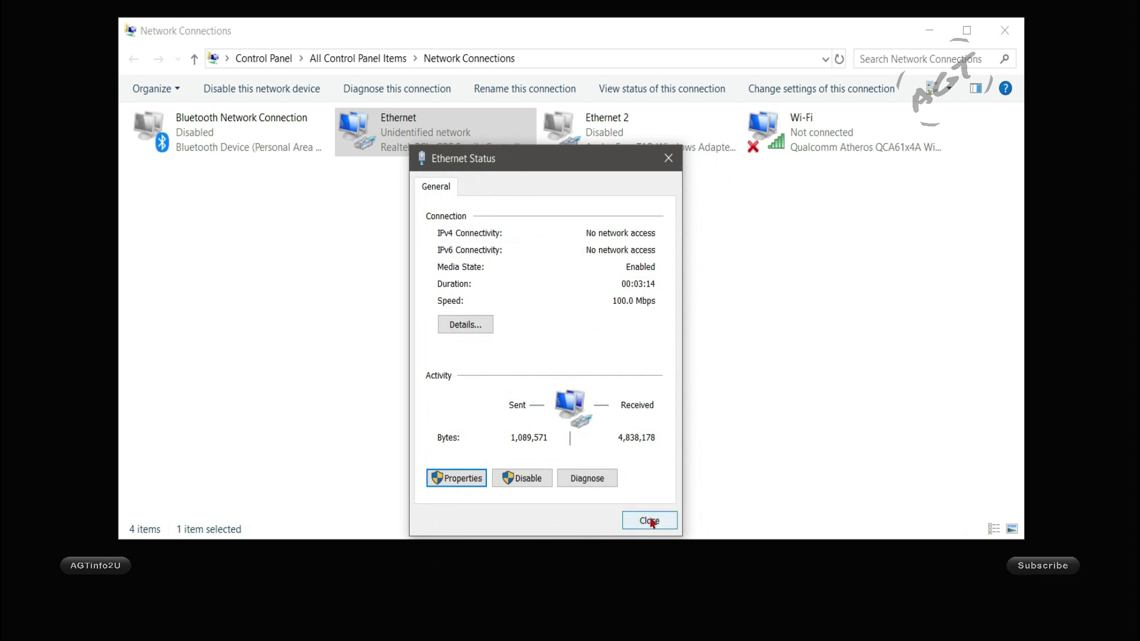
pyautogui.click(650, 521)
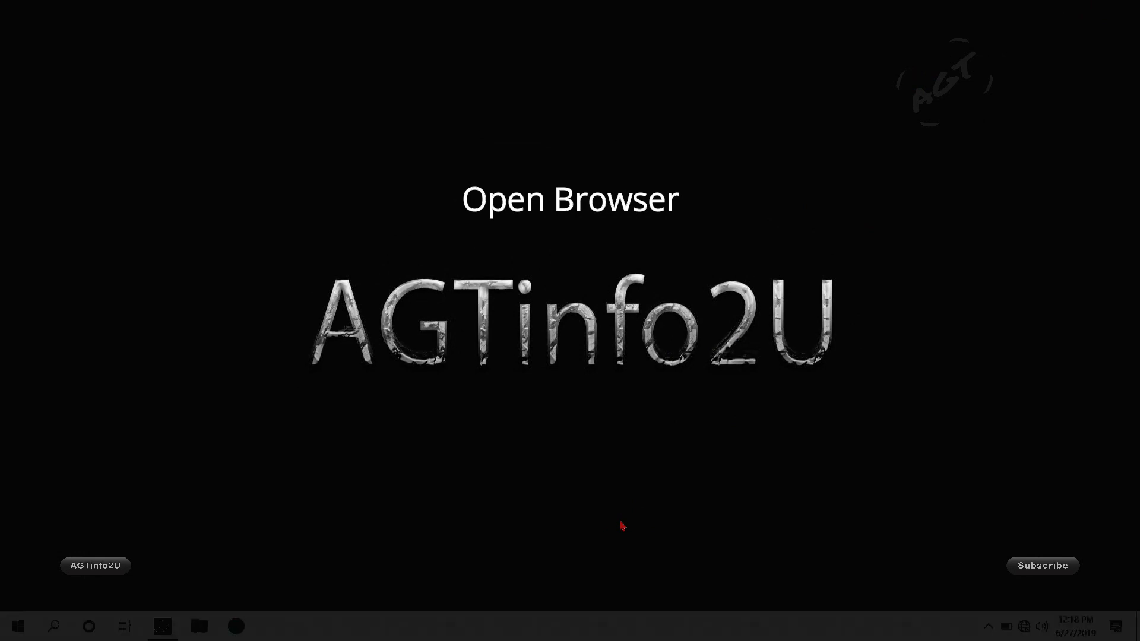
# - Start Chrome and browse to the CPE login page at 192.168.0.254
pyautogui.click(234, 625)
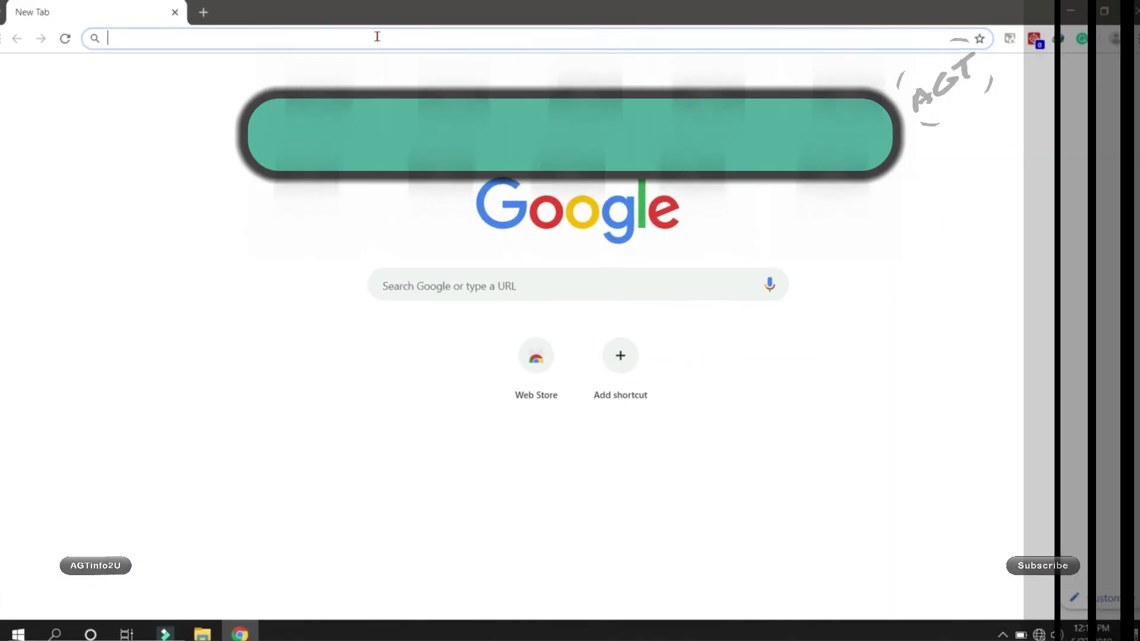
pyautogui.write('192.168')
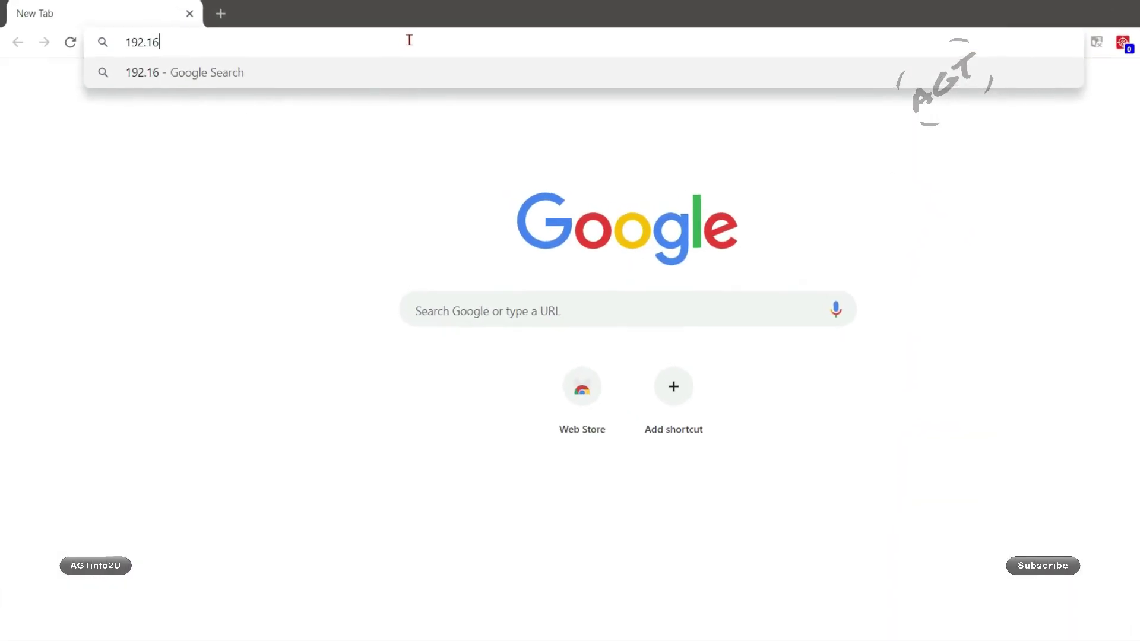
pyautogui.write('.0.')
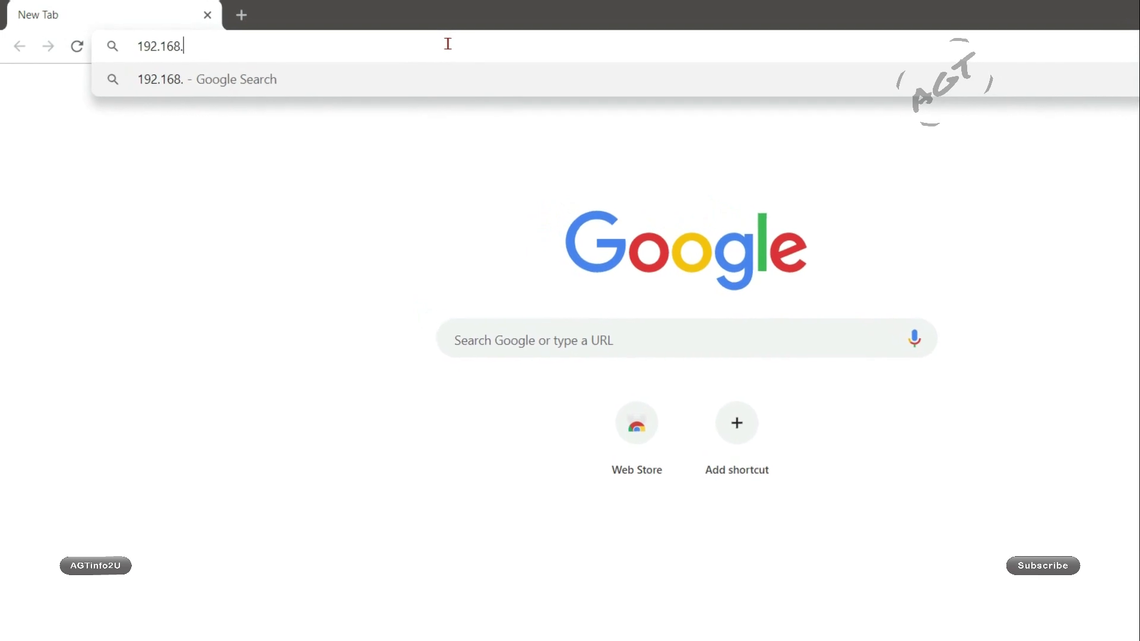
pyautogui.write('254')
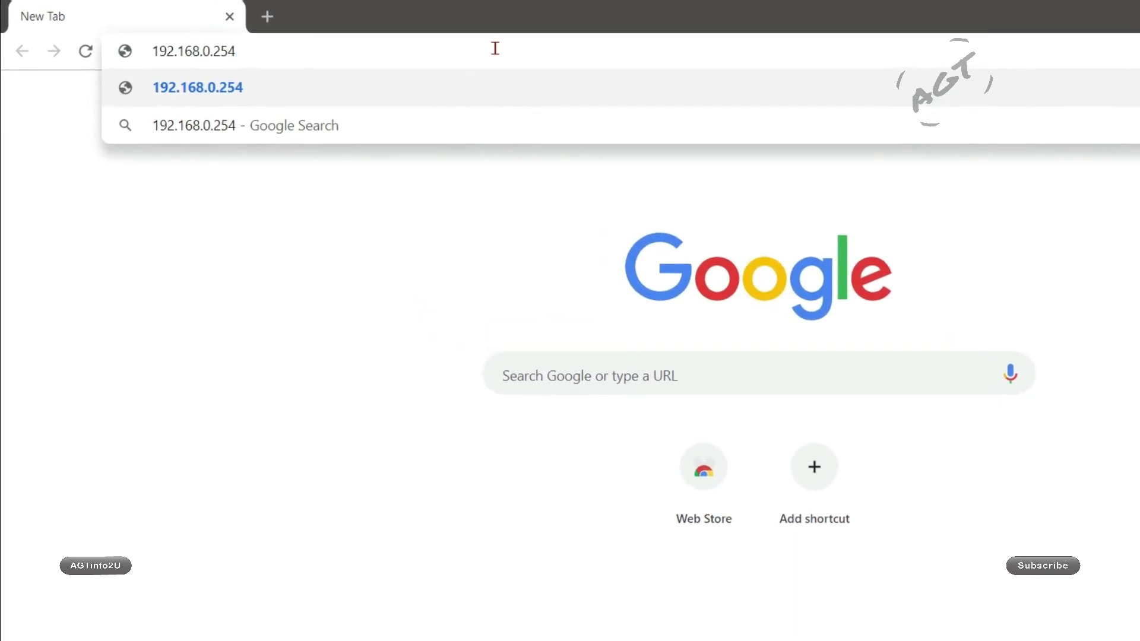
pyautogui.click(288, 46)
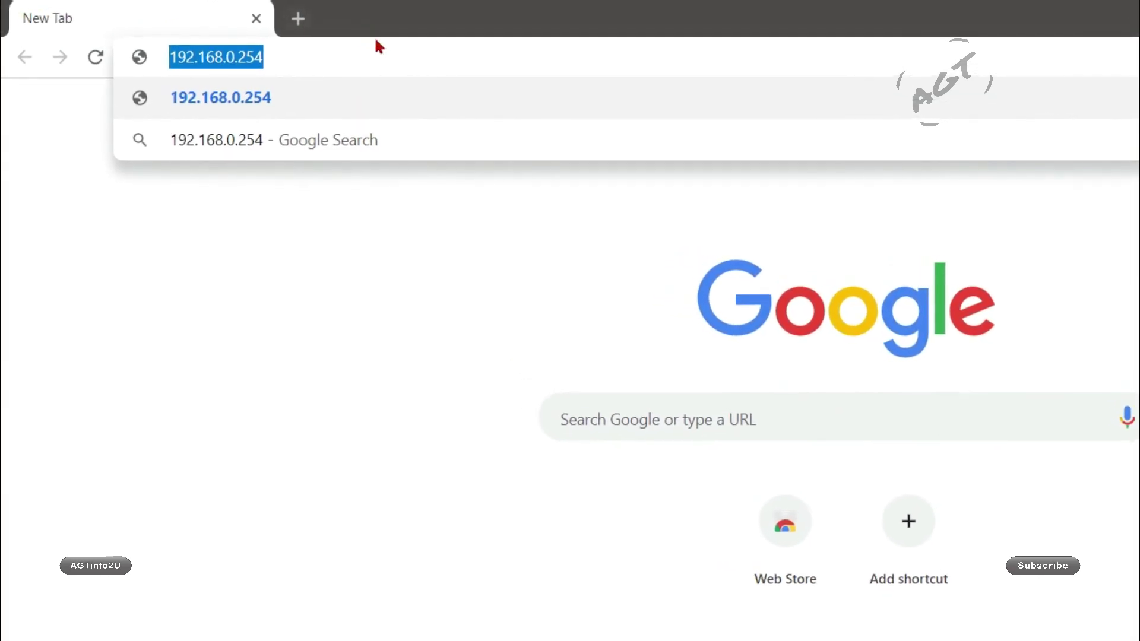
pyautogui.press('Return')
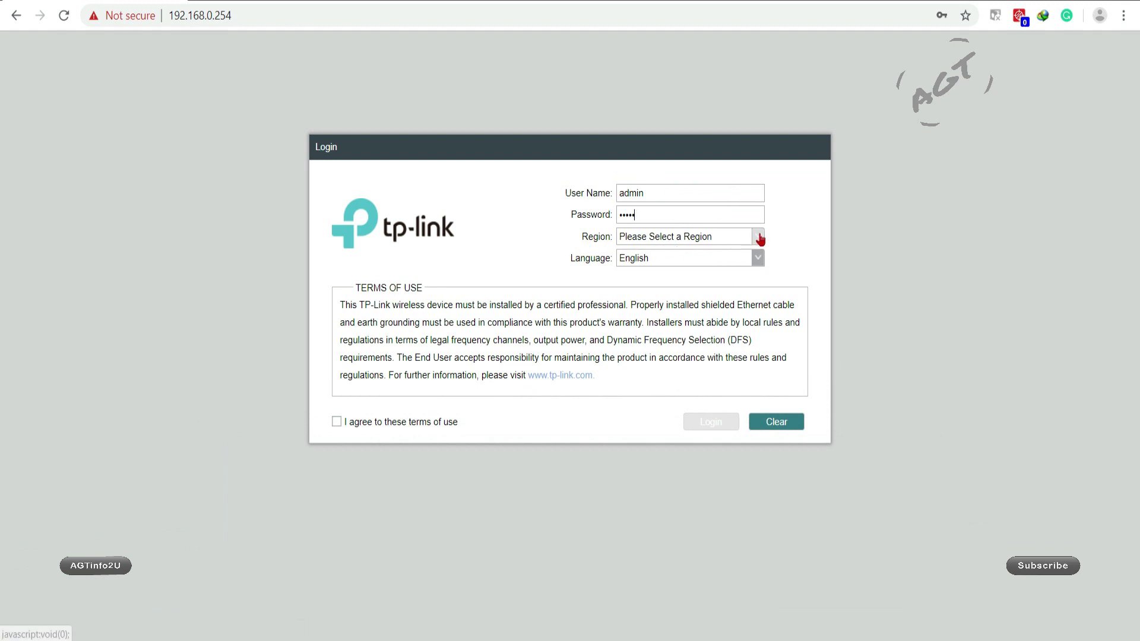
# - Choose region India, agree to the terms of use, and log in to the CPE
pyautogui.click(758, 235)
pyautogui.scroll(-12, 699, 360)
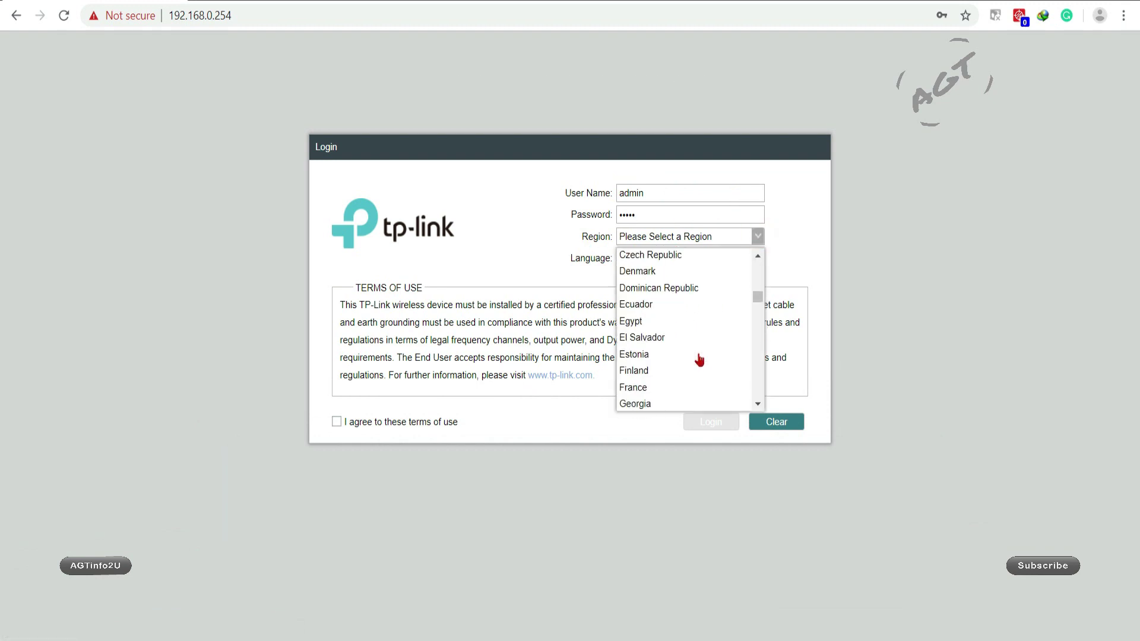
pyautogui.scroll(-2, 695, 354)
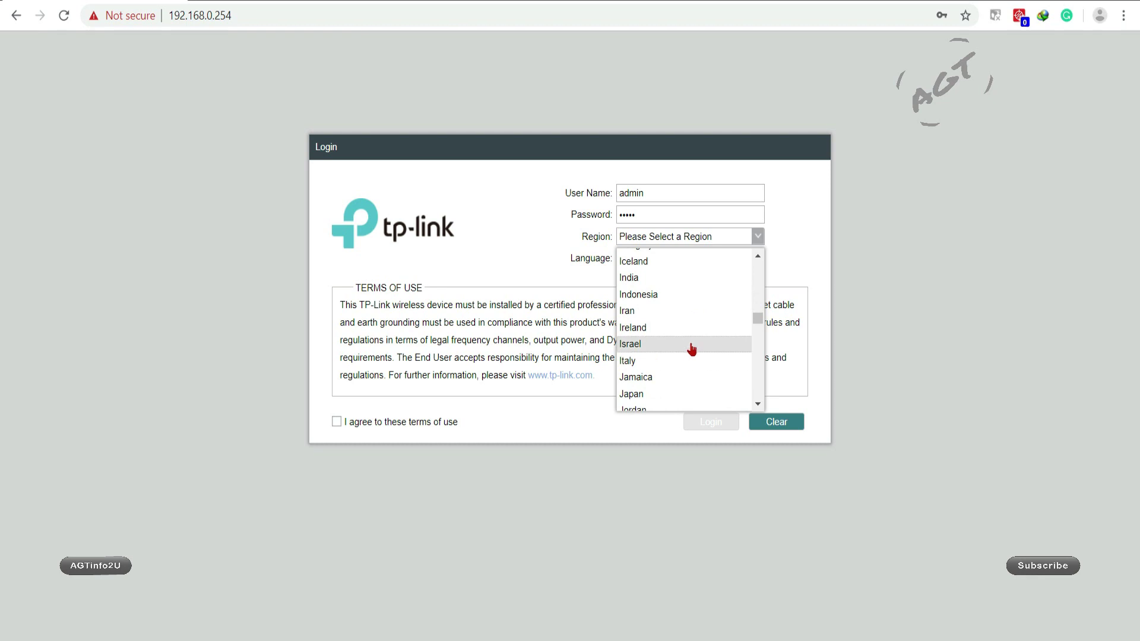
pyautogui.click(659, 277)
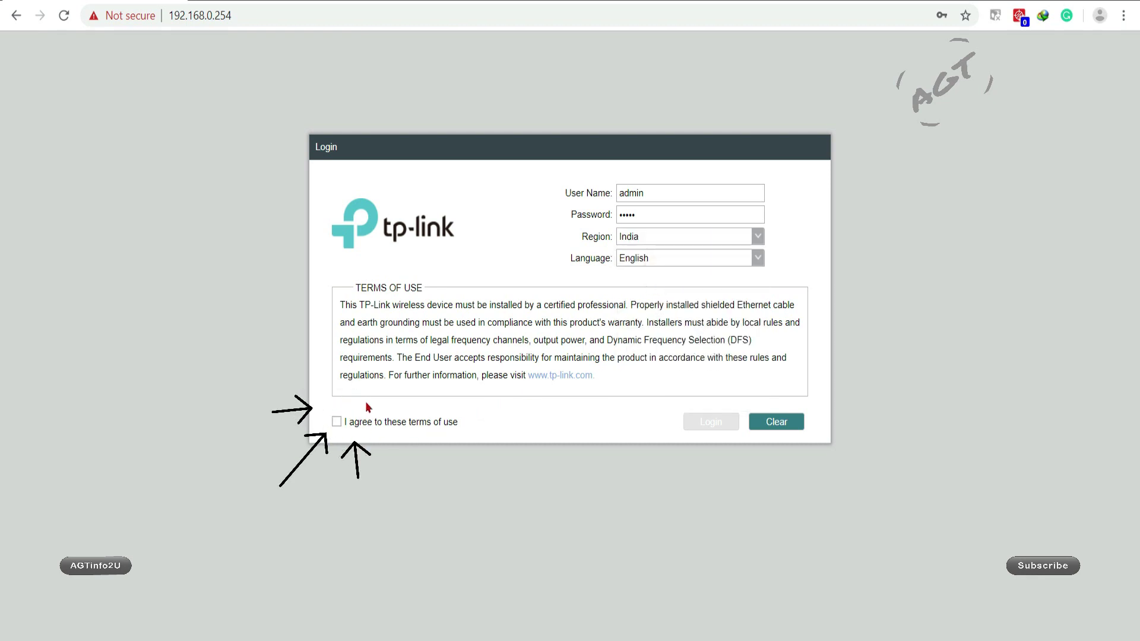
pyautogui.click(337, 422)
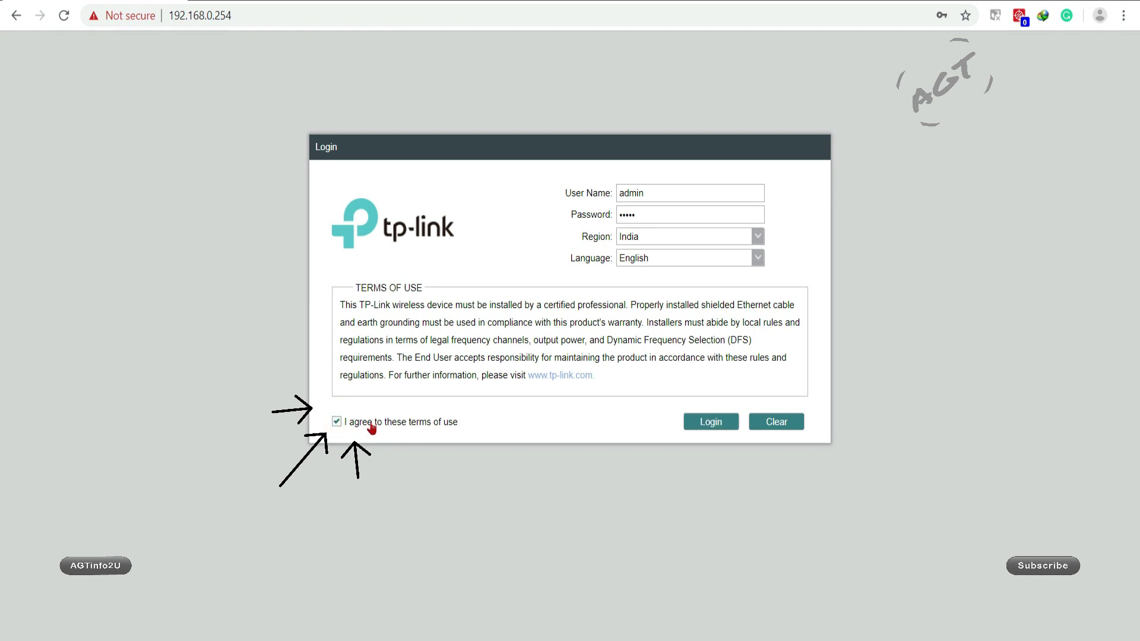
pyautogui.click(711, 426)
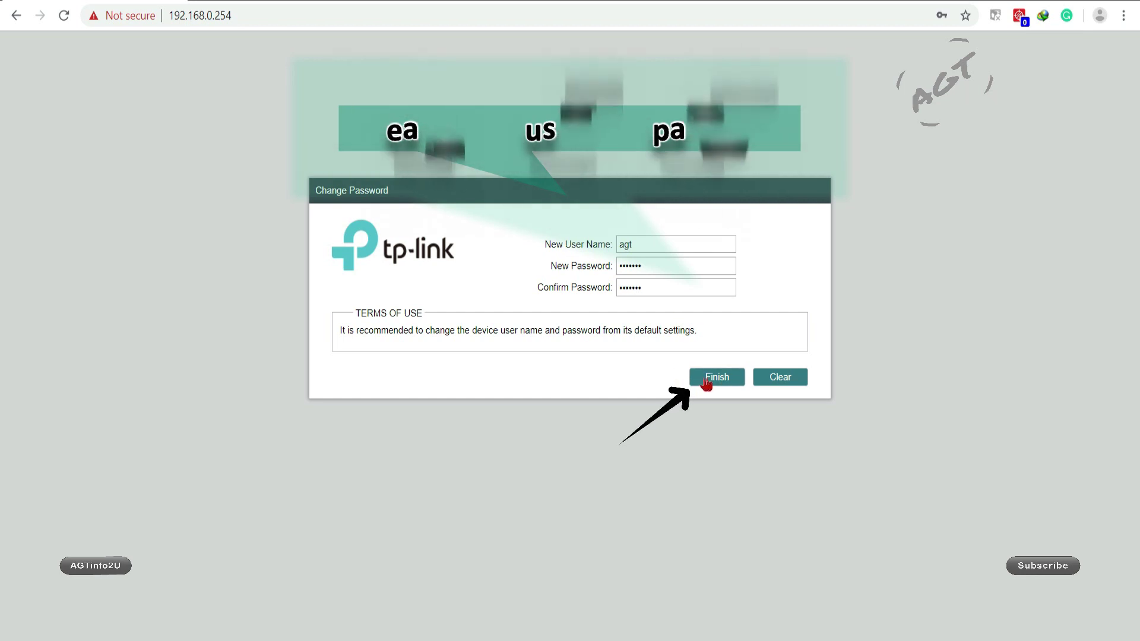
# - Finish the Change Password form to land on the CPE510 Status page
pyautogui.click(738, 383)
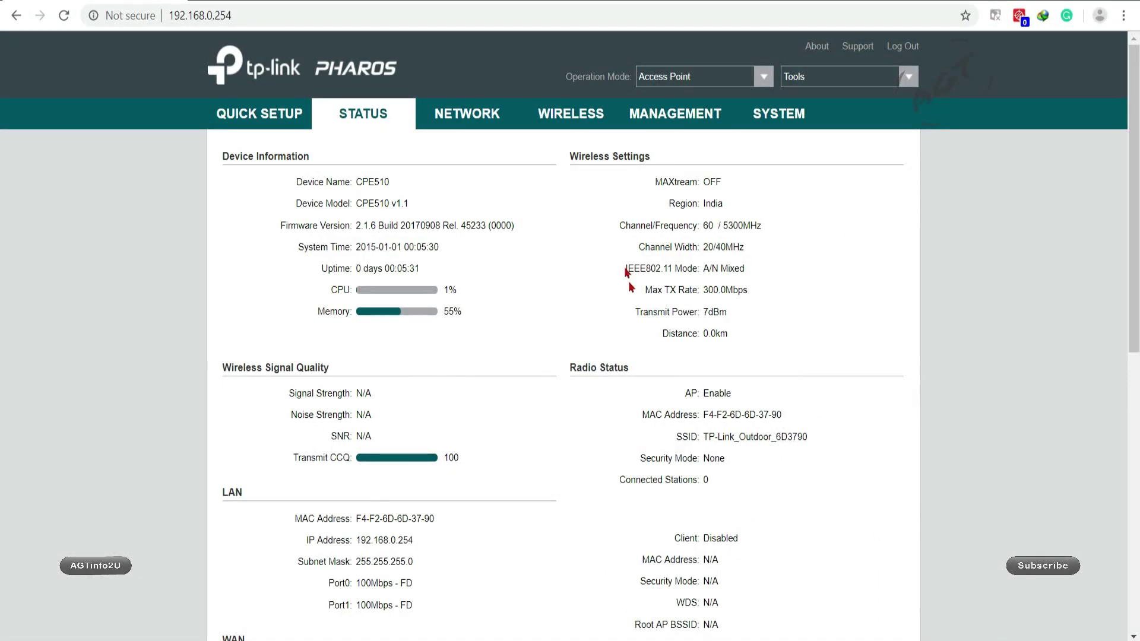
# - Change Operation Mode from Access Point to AP Router and confirm the mode change
pyautogui.moveTo(606, 92); pyautogui.dragTo(625, 92)
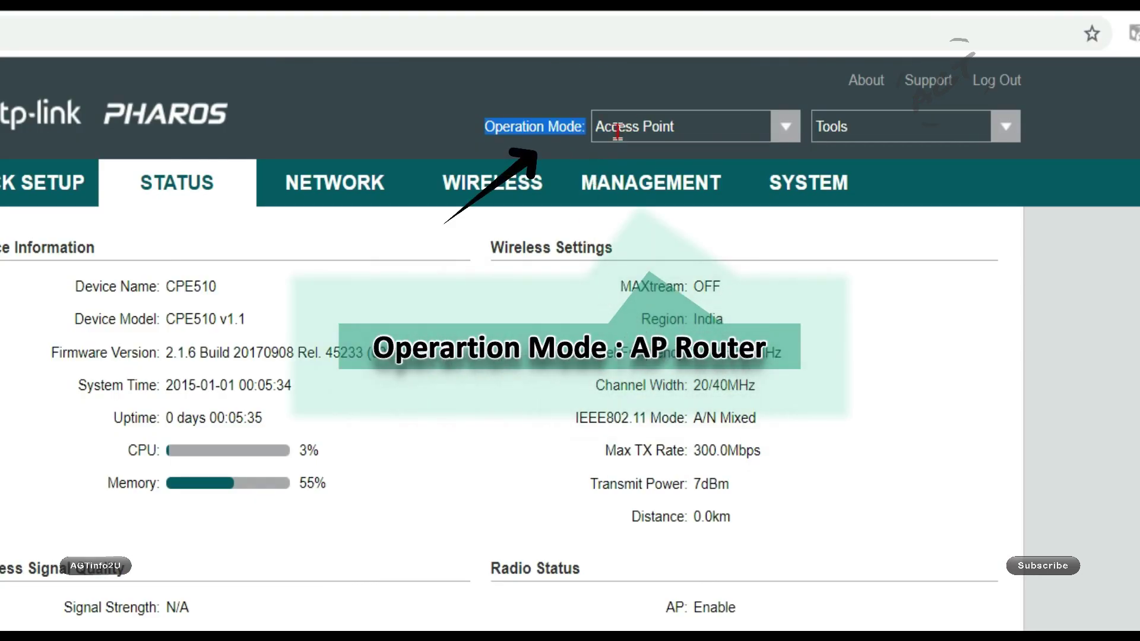
pyautogui.click(780, 125)
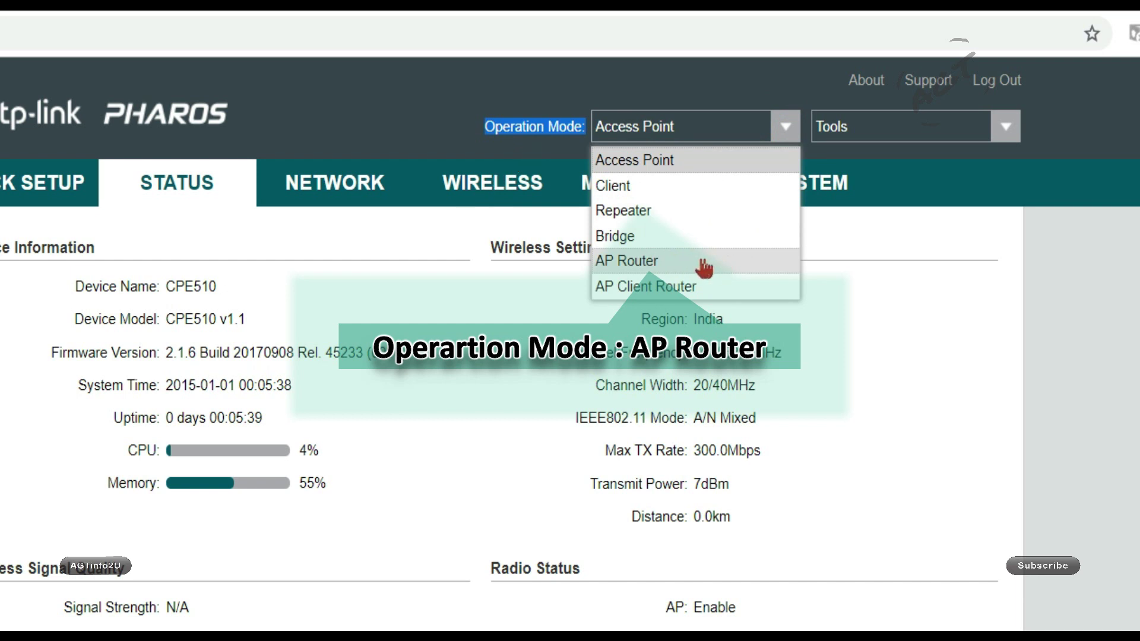
pyautogui.click(751, 260)
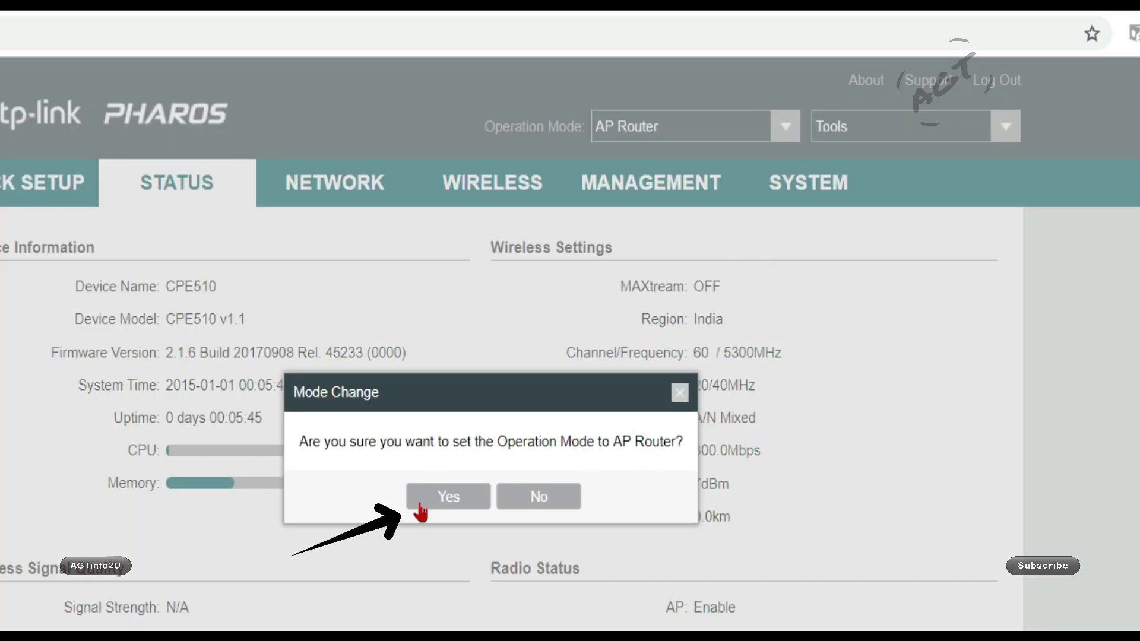
pyautogui.click(449, 498)
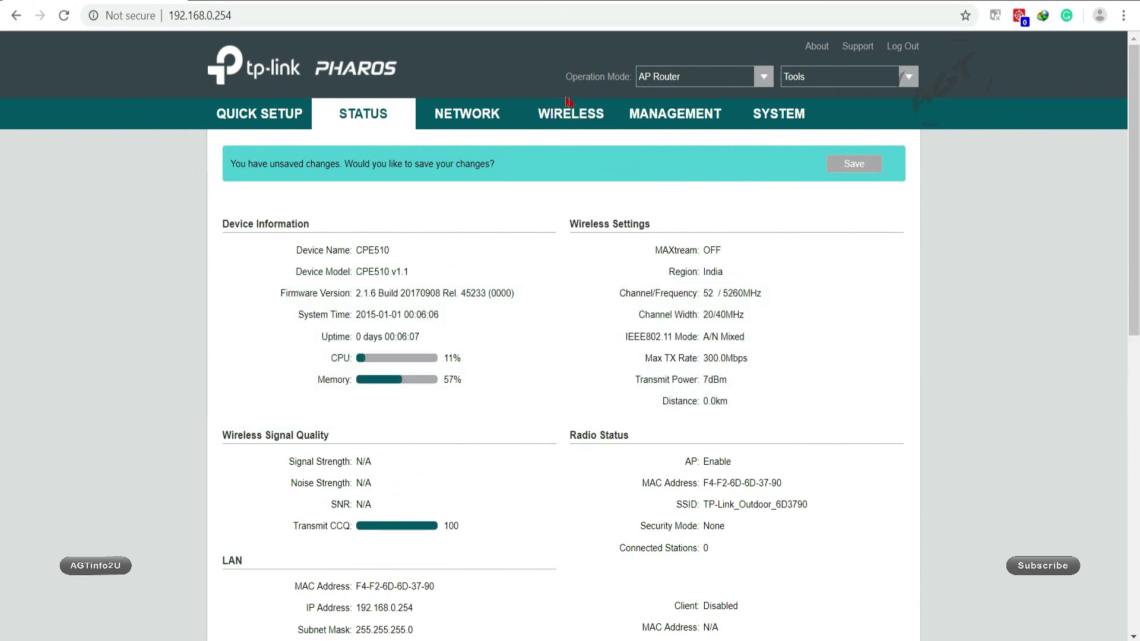
# - On the Wireless page, replace SSID TP-Link_Outdoor_6D3790 with AGT_CPE
pyautogui.click(558, 119)
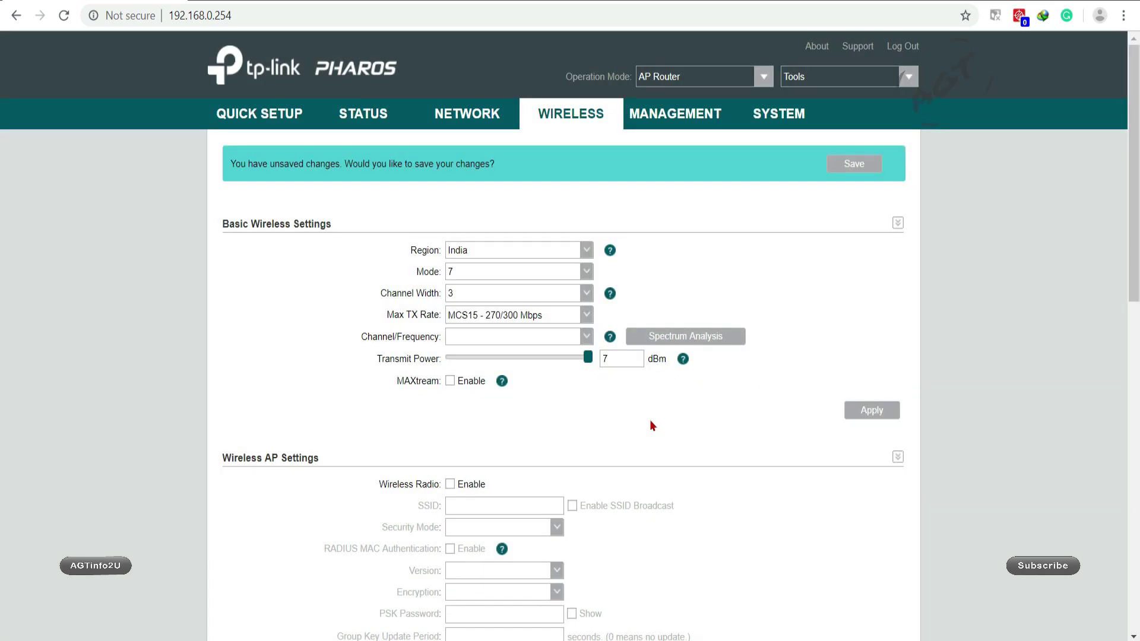
pyautogui.scroll(-2, 611, 380)
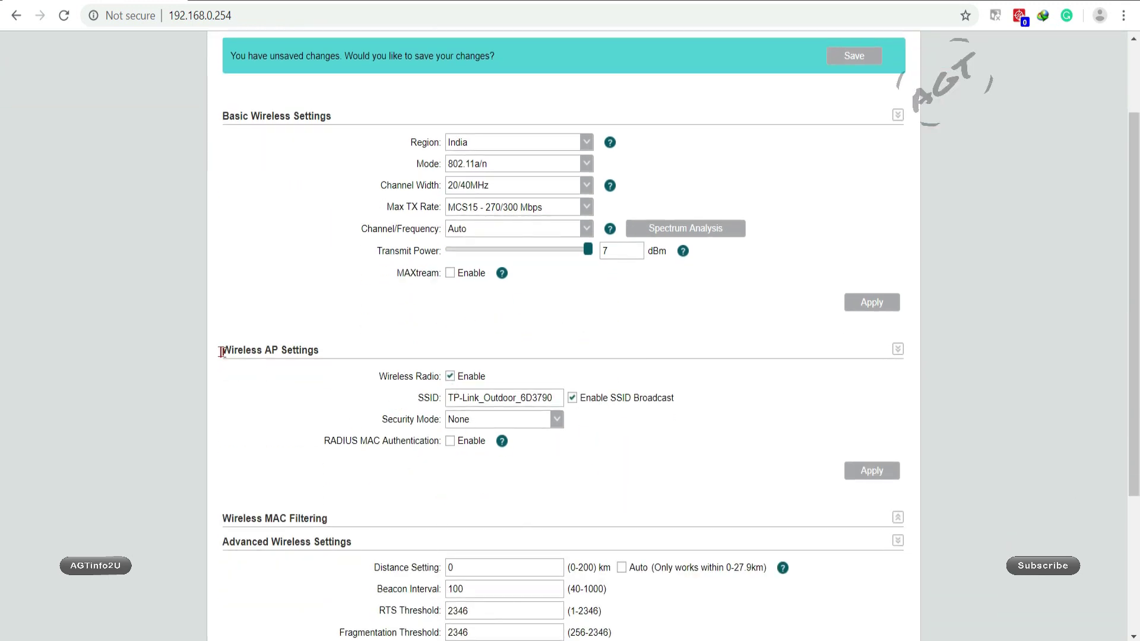
pyautogui.moveTo(219, 352); pyautogui.dragTo(295, 352)
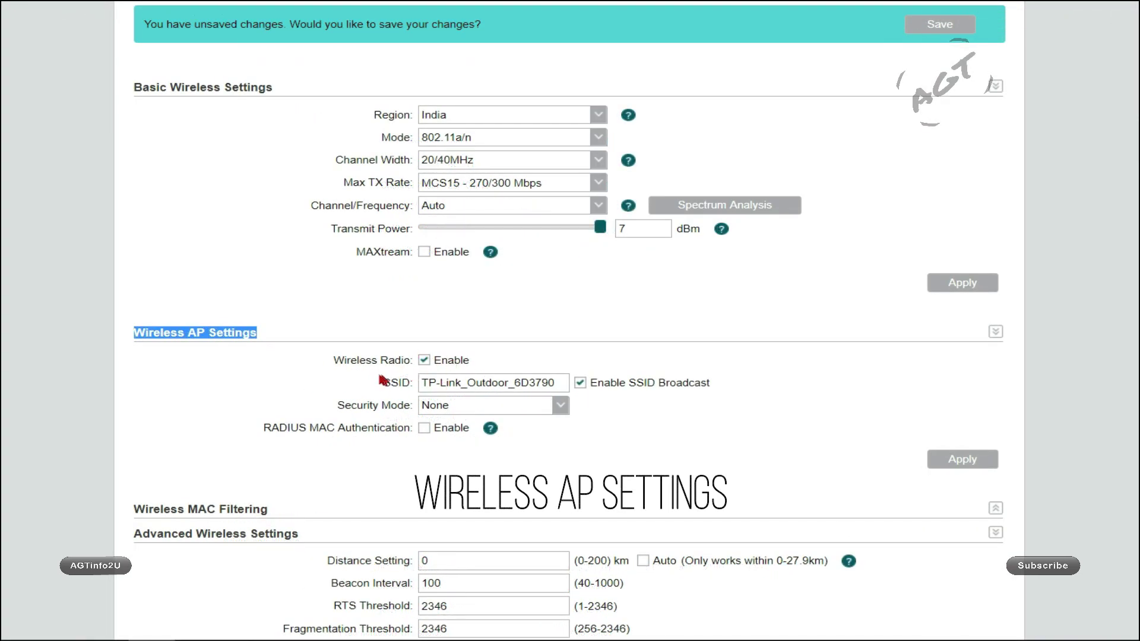
pyautogui.doubleClick(386, 384)
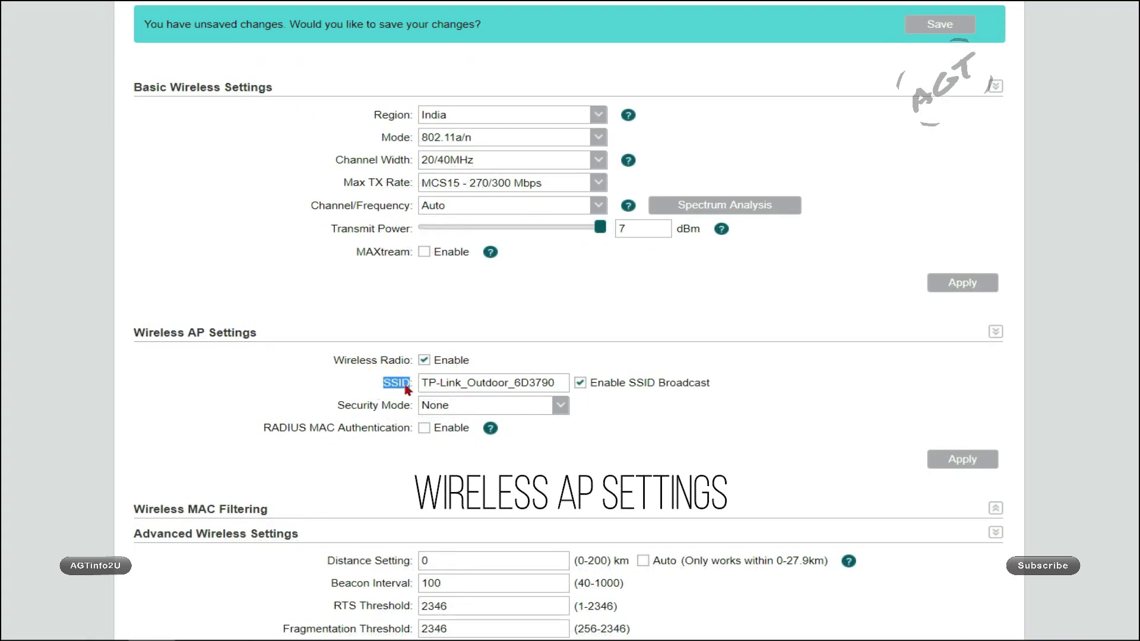
pyautogui.moveTo(555, 382); pyautogui.dragTo(389, 384)
pyautogui.write('AGT')
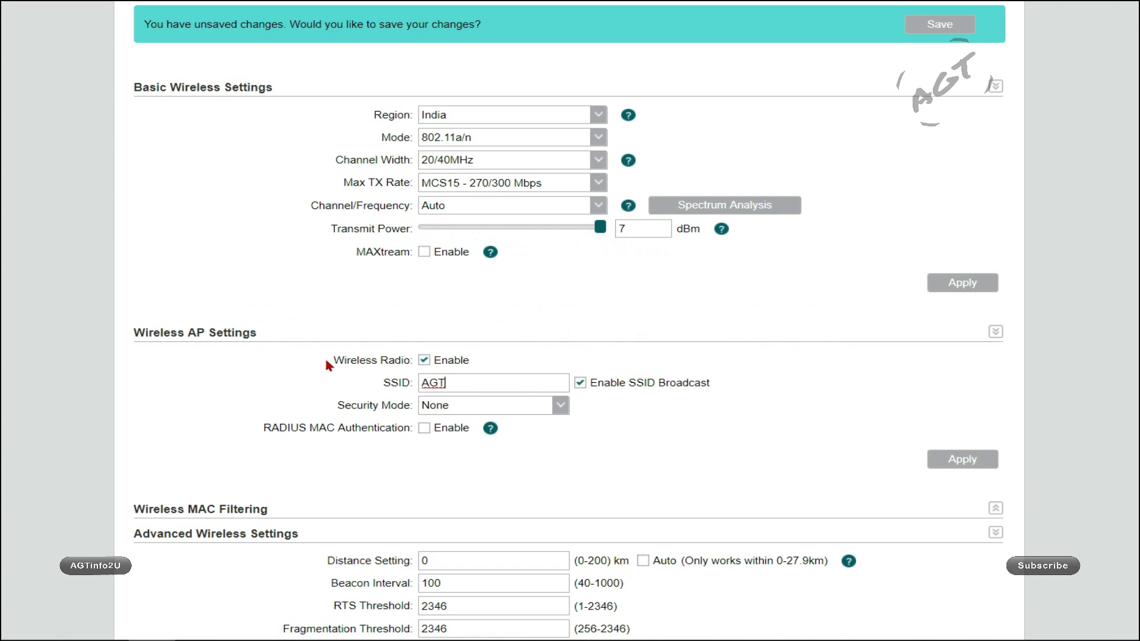
pyautogui.write('_CPE')
pyautogui.doubleClick(496, 384)
pyautogui.moveTo(337, 415); pyautogui.dragTo(409, 407)
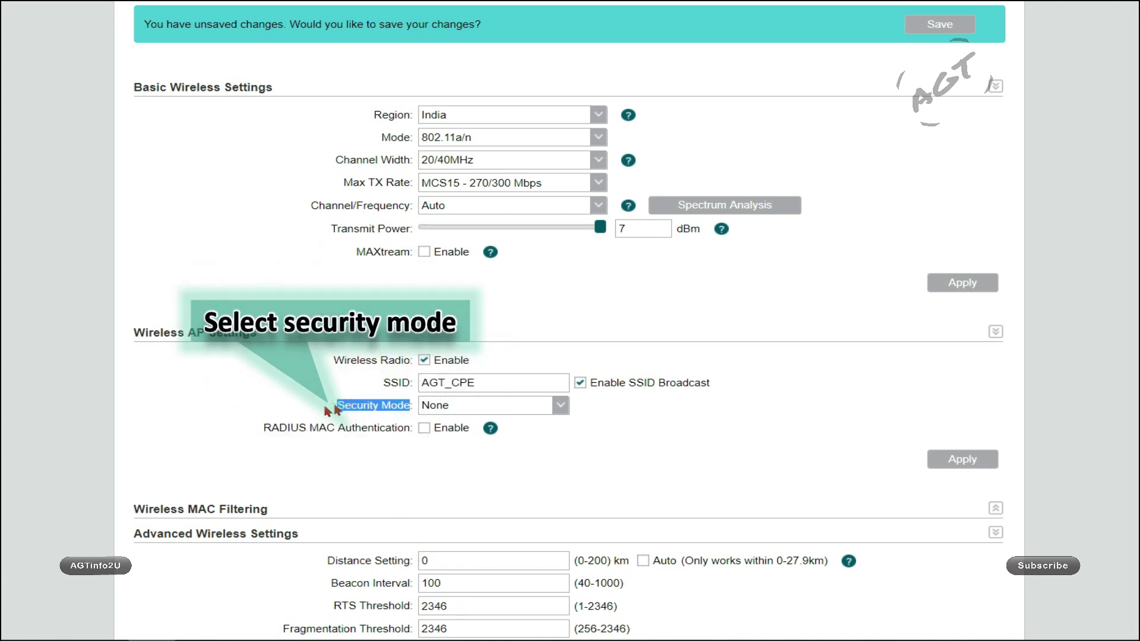
pyautogui.click(560, 406)
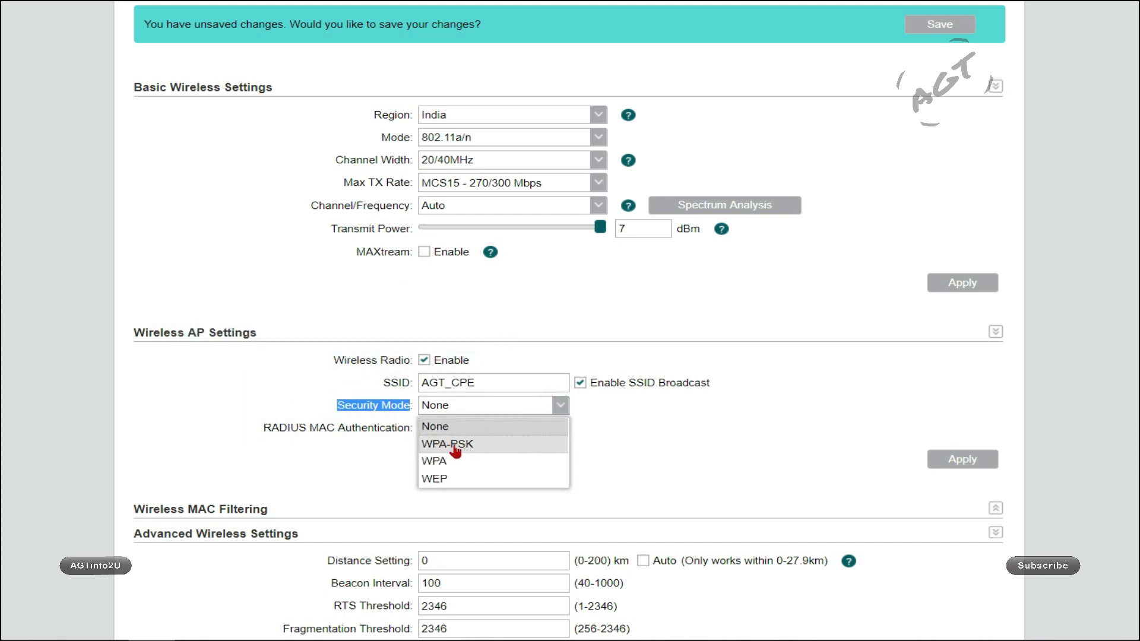
# - Set Security Mode to WPA-PSK with version WPA2 and AES encryption
pyautogui.click(481, 442)
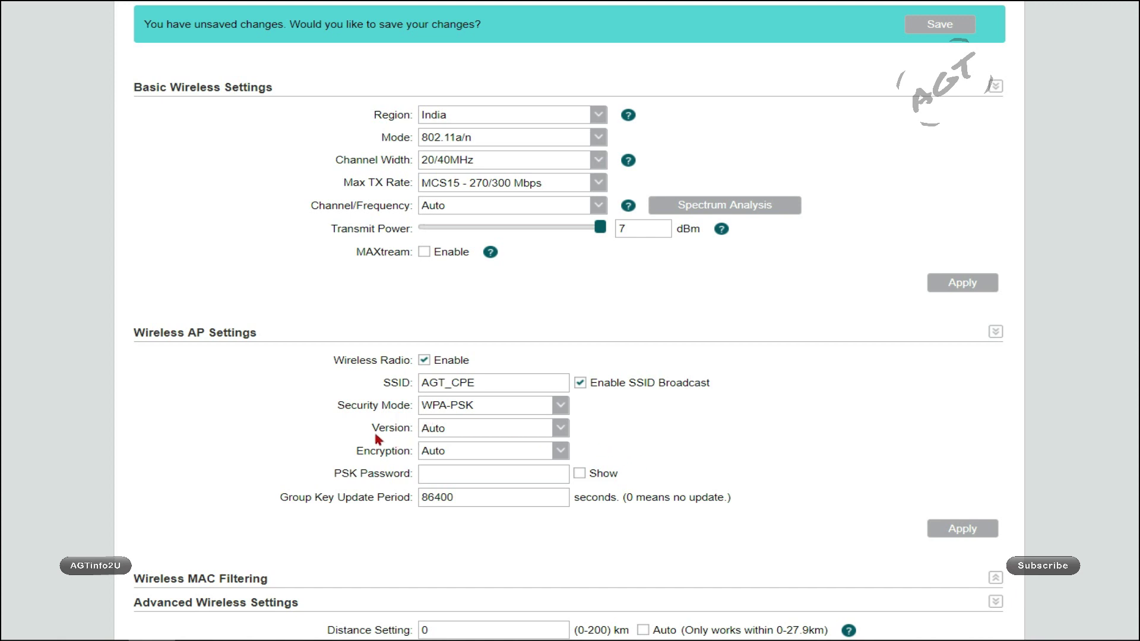
pyautogui.click(561, 430)
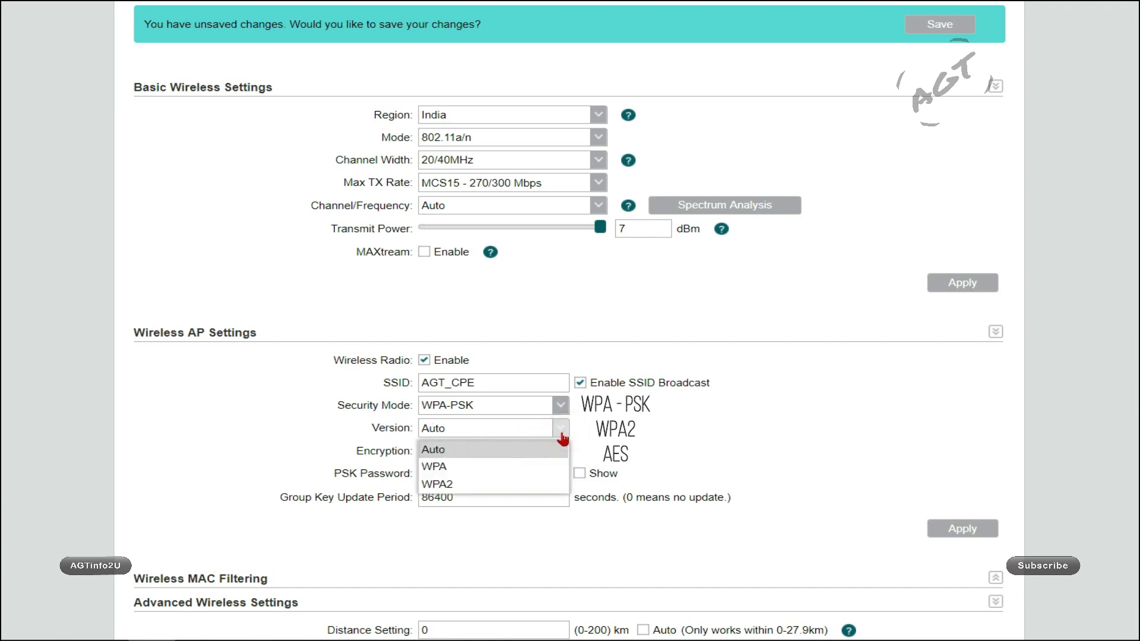
pyautogui.click(492, 487)
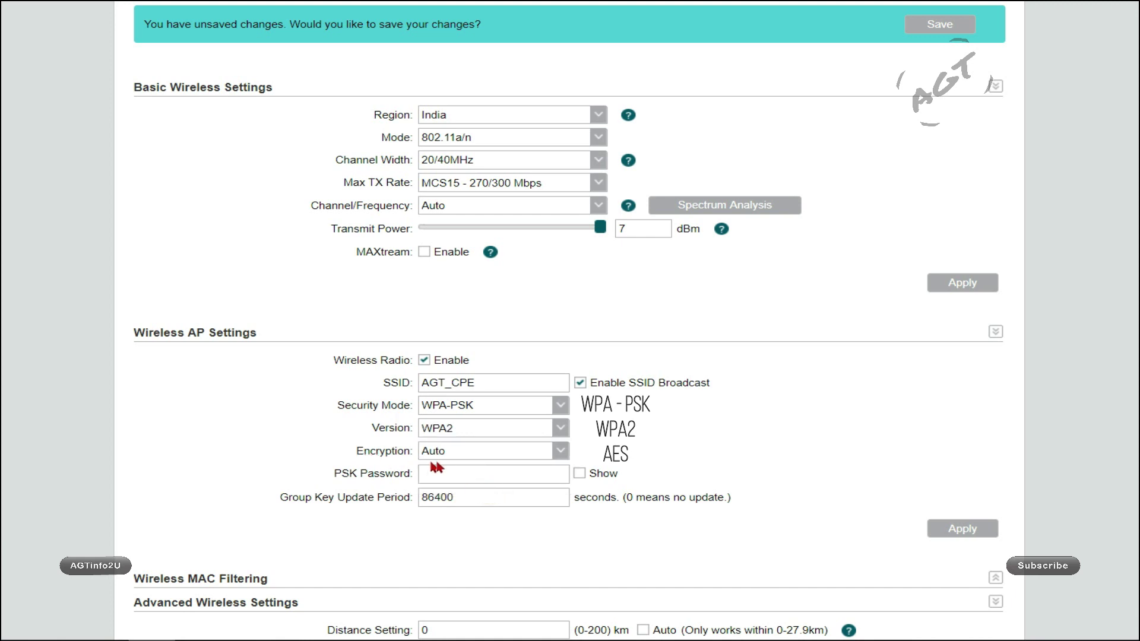
pyautogui.click(561, 451)
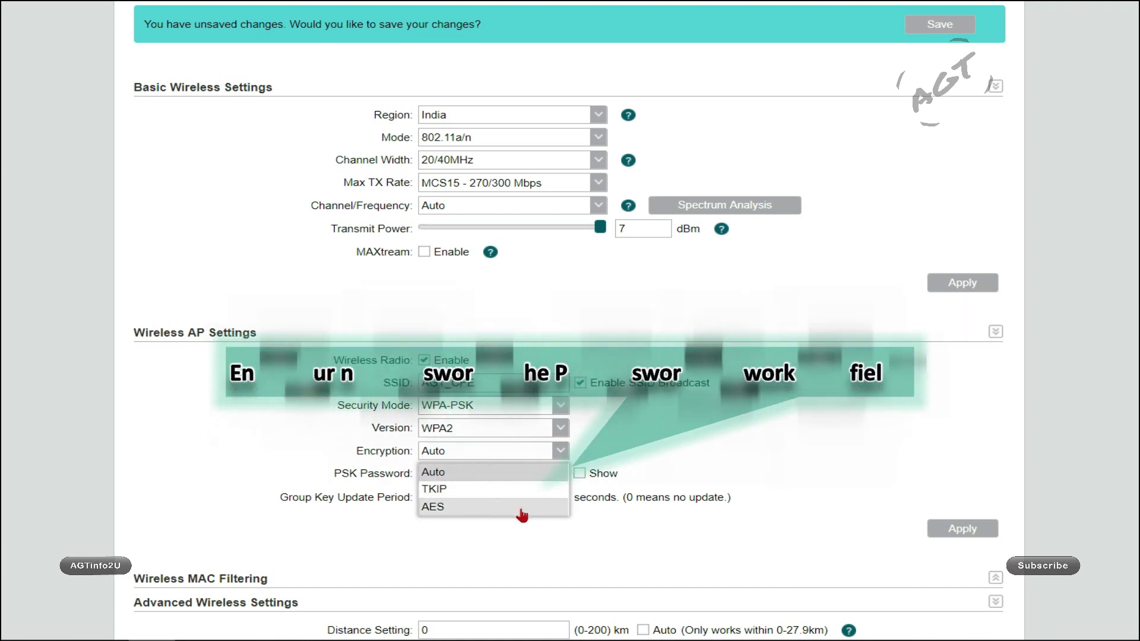
pyautogui.click(522, 509)
# - Enter the PSK password, show it, set Group Key Update Period to 0, and apply
pyautogui.click(527, 473)
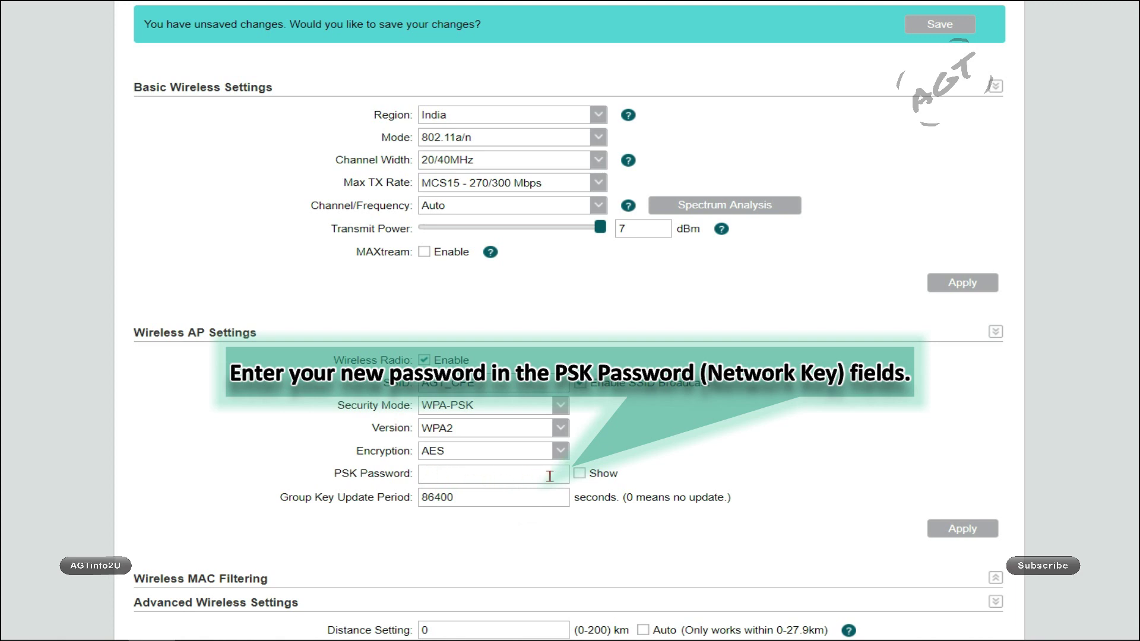
pyautogui.write('•••••••••')
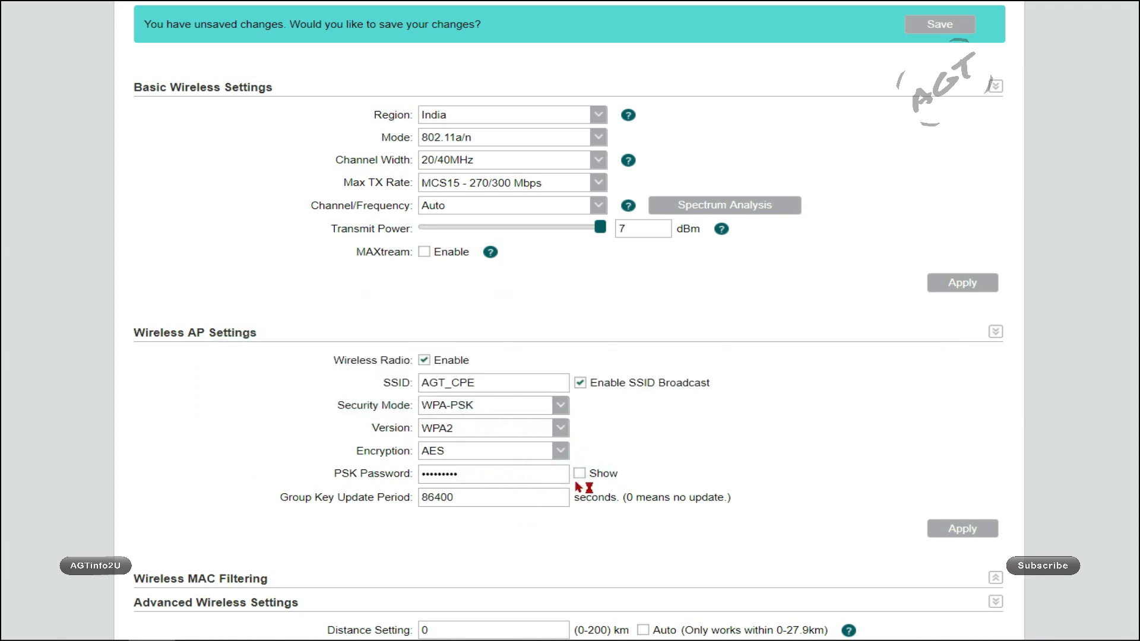
pyautogui.click(579, 473)
pyautogui.doubleClick(487, 499)
pyautogui.write('0')
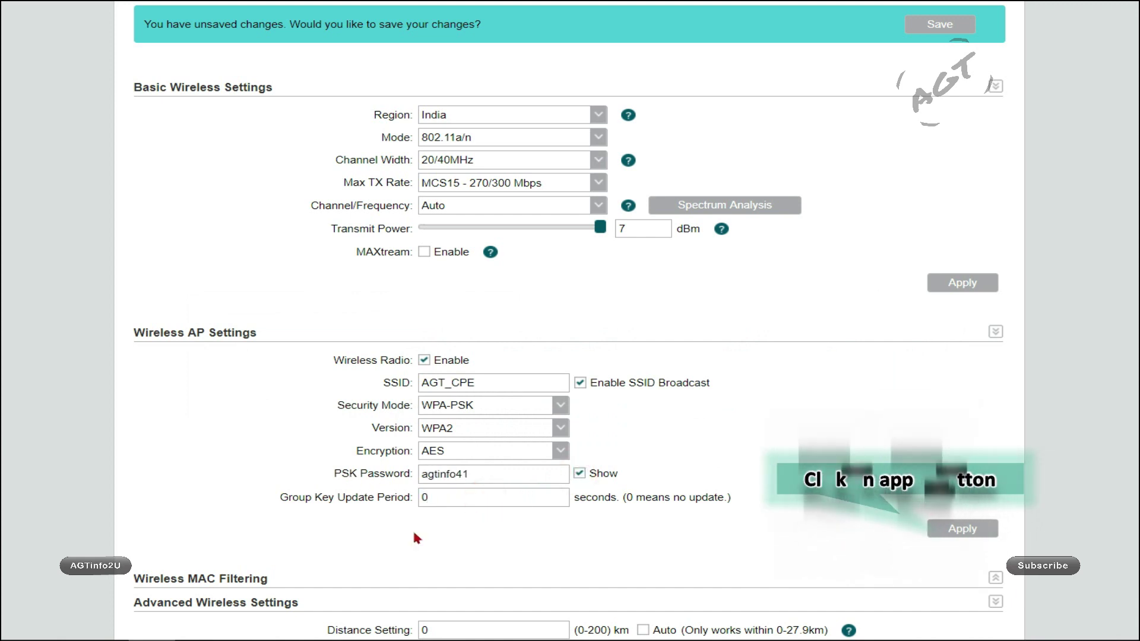
pyautogui.click(733, 508)
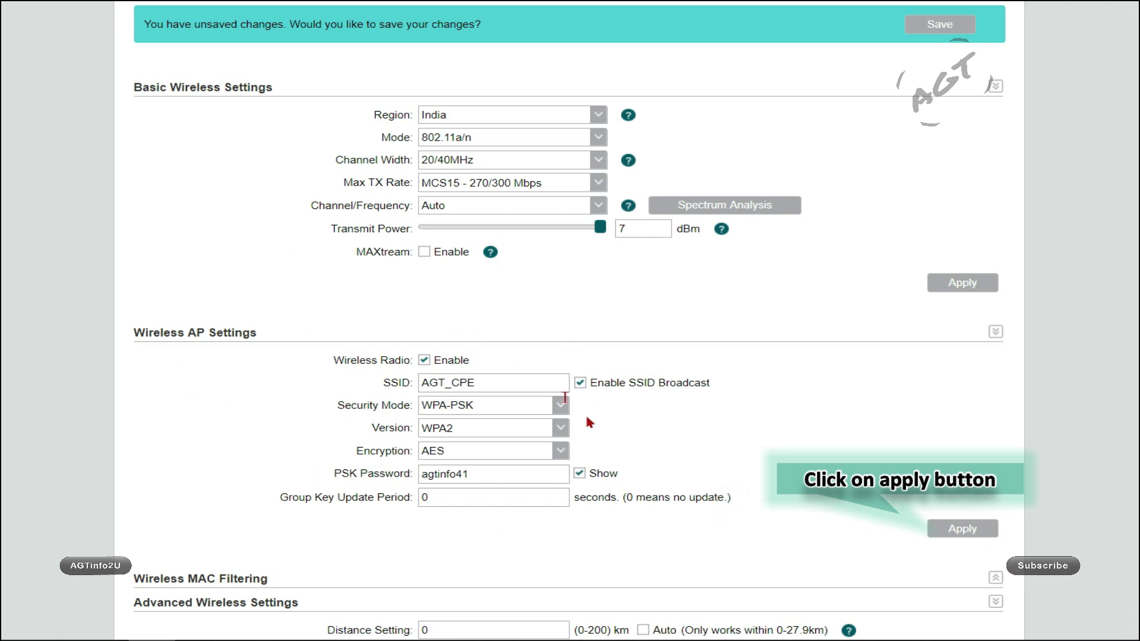
pyautogui.click(974, 534)
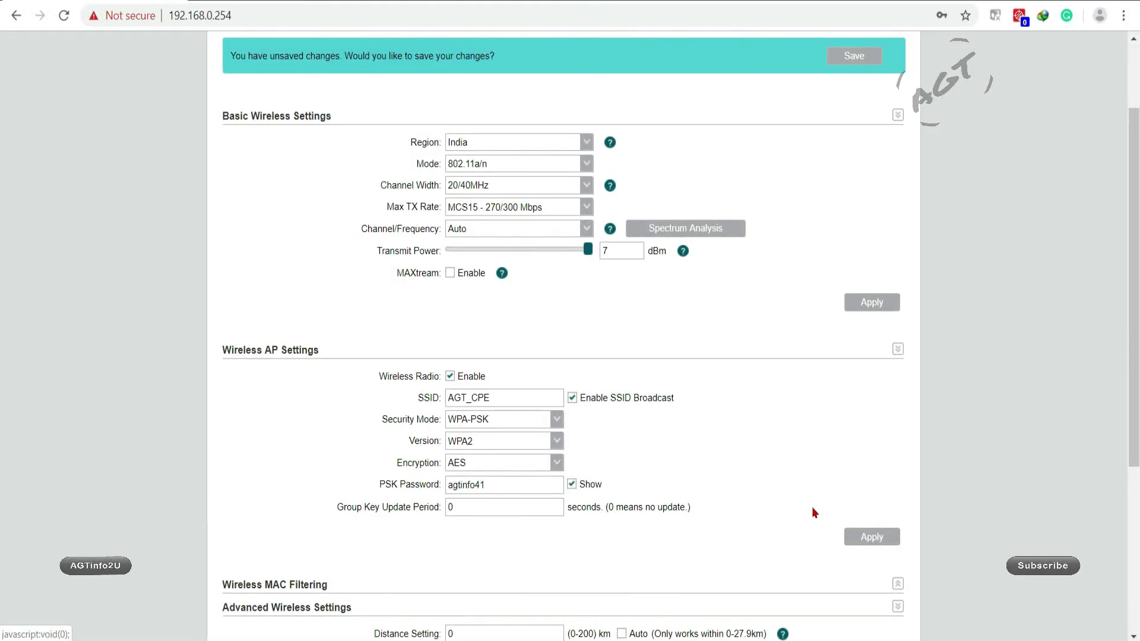
pyautogui.scroll(3, 812, 507)
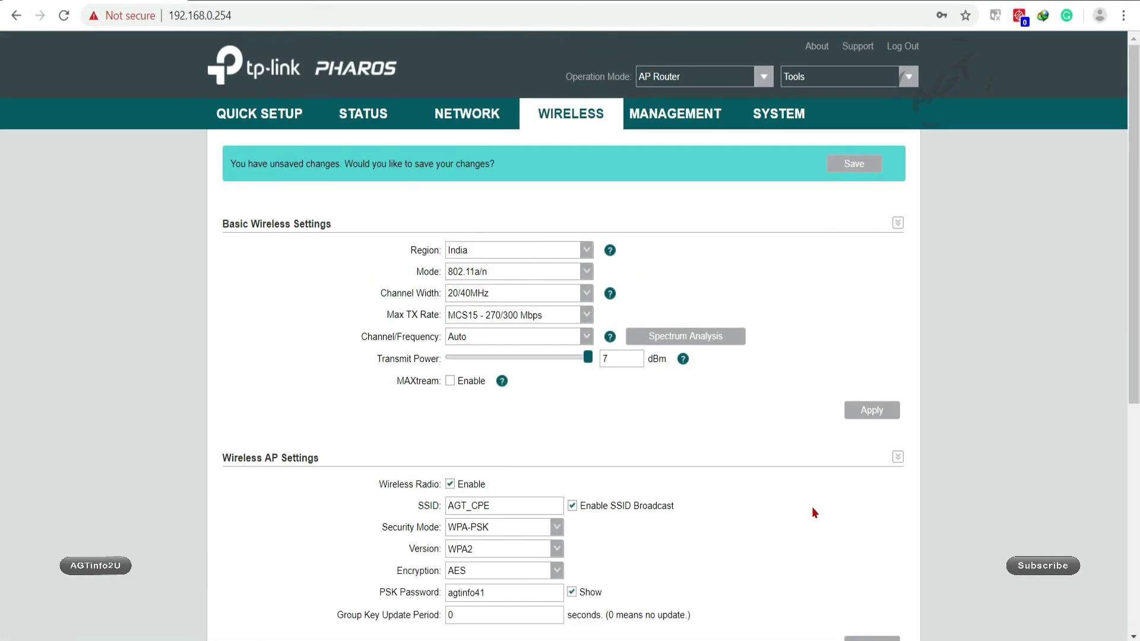
# - On the Network page, set WAN Connection Type to PPPoE after trying Static and PPTP
pyautogui.click(469, 120)
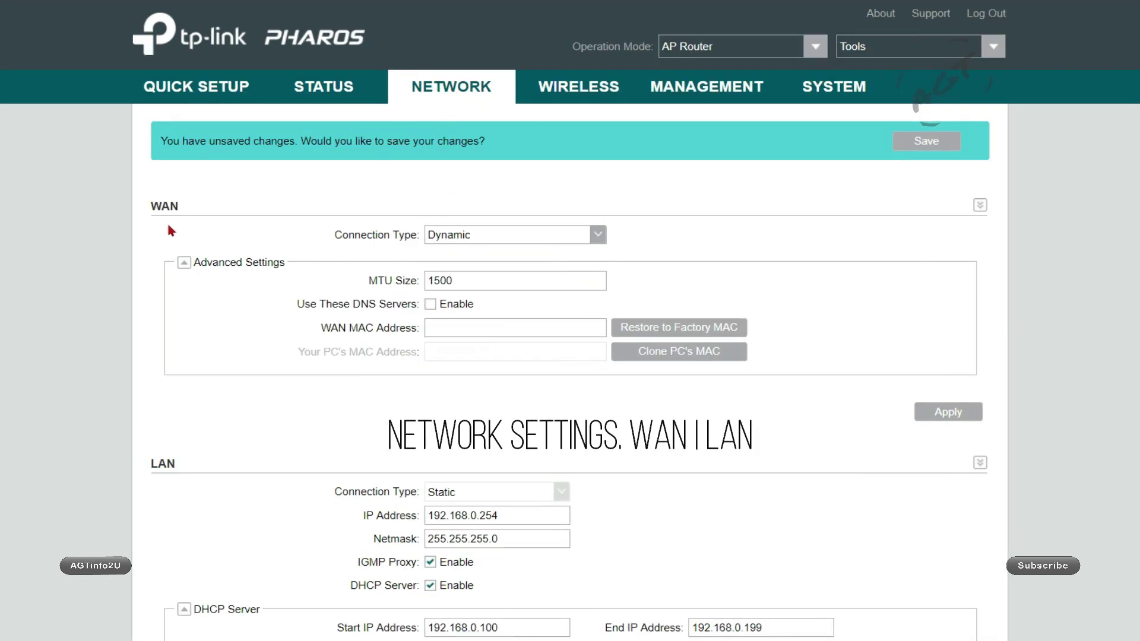
pyautogui.doubleClick(165, 205)
pyautogui.moveTo(330, 235); pyautogui.dragTo(419, 245)
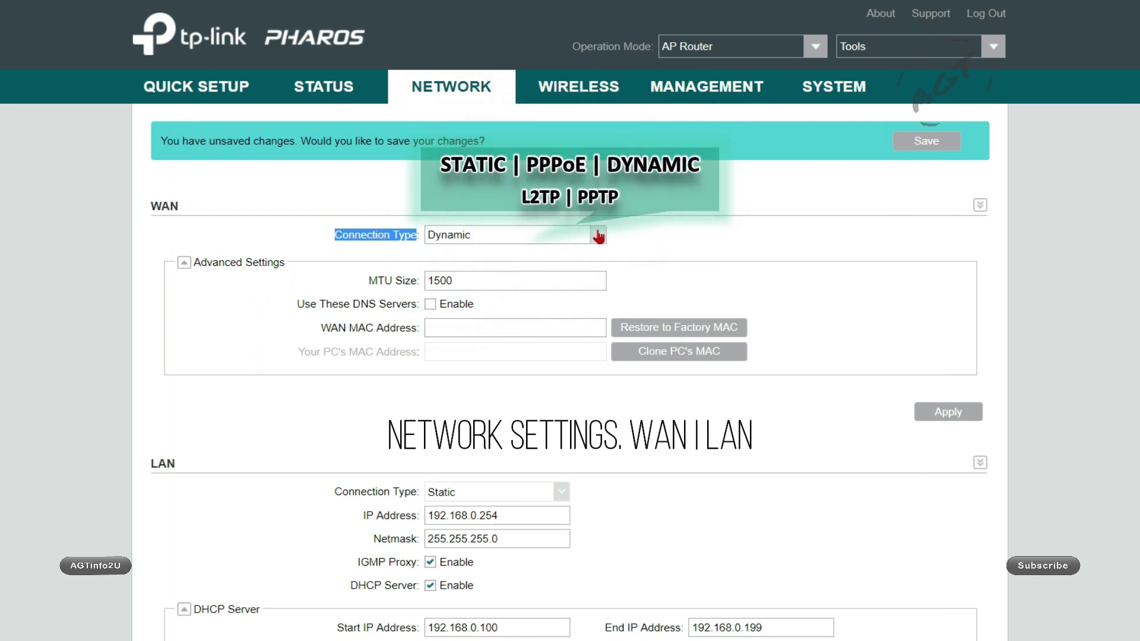
pyautogui.click(597, 235)
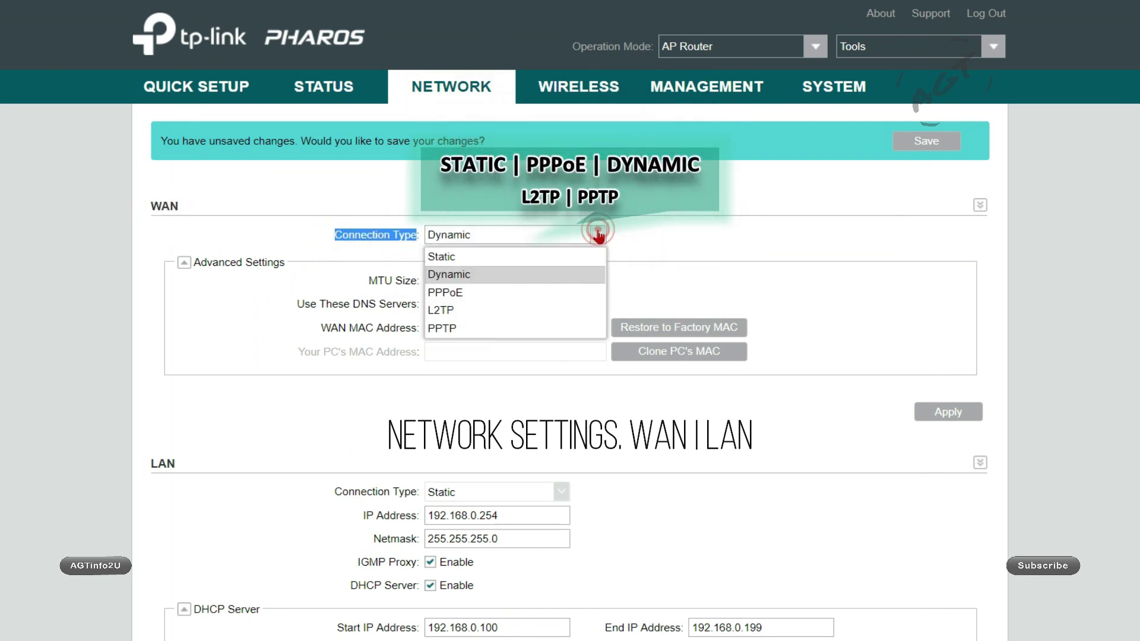
pyautogui.click(443, 257)
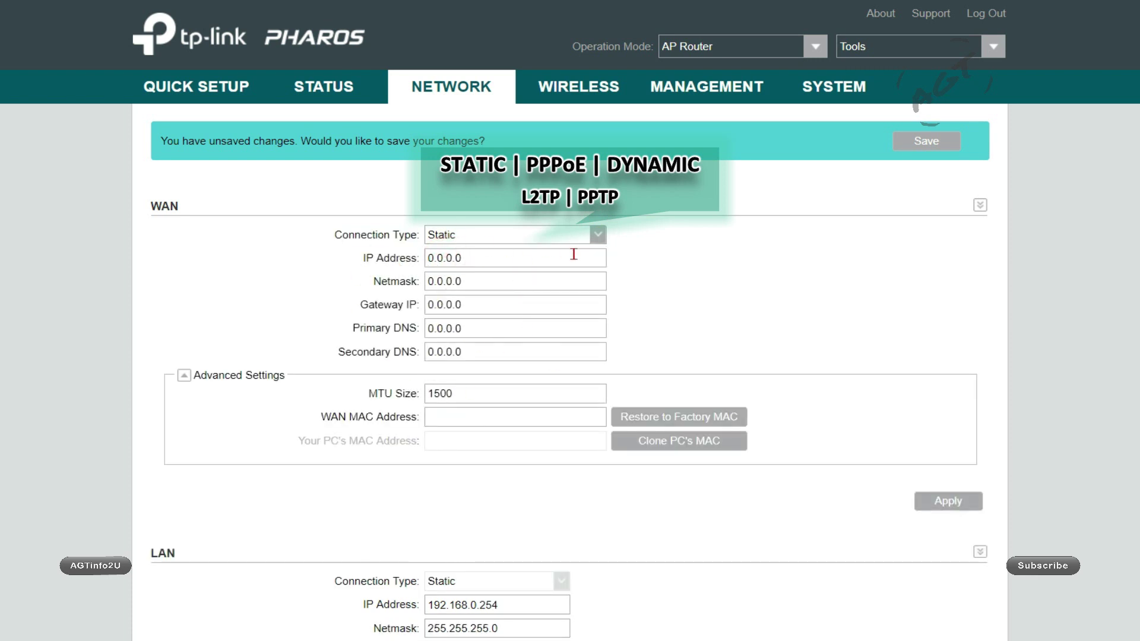
pyautogui.click(597, 235)
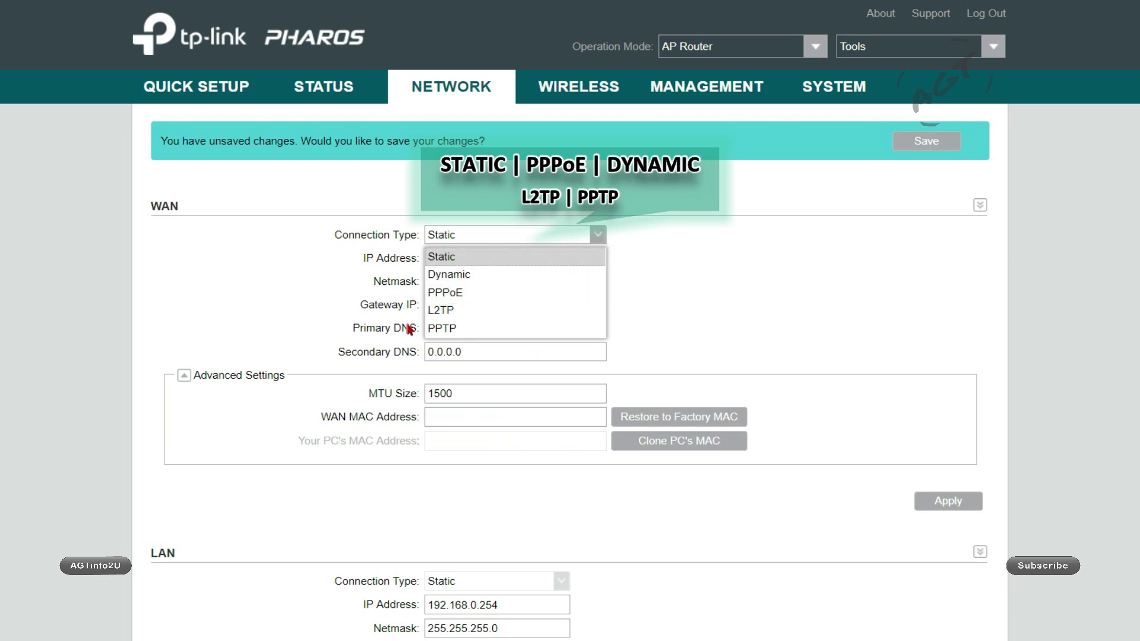
pyautogui.click(478, 327)
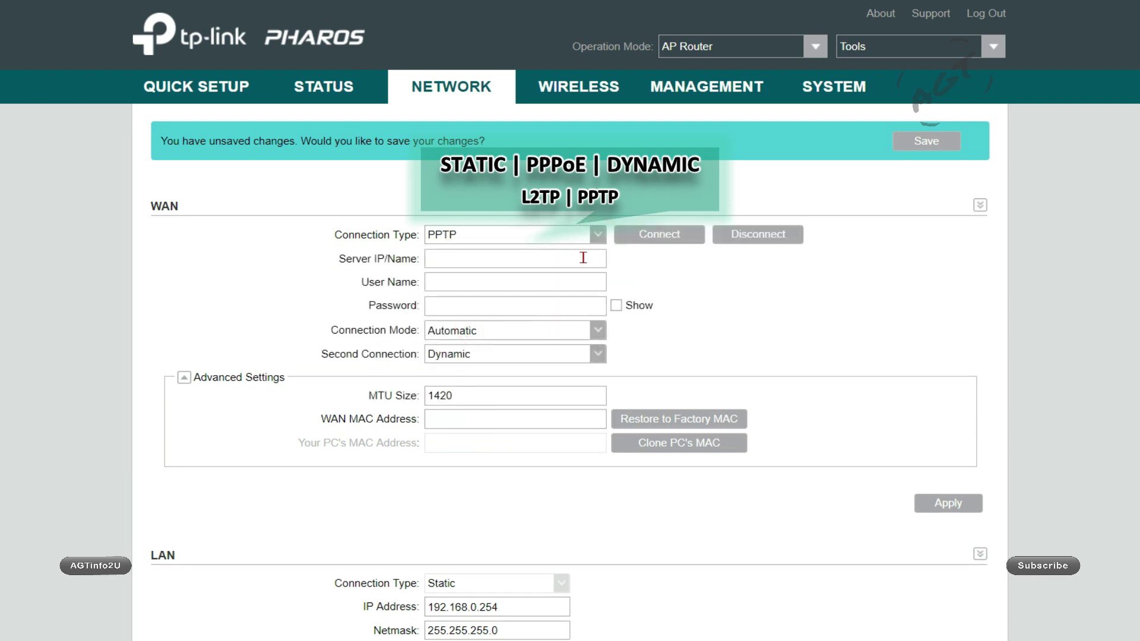
pyautogui.click(598, 235)
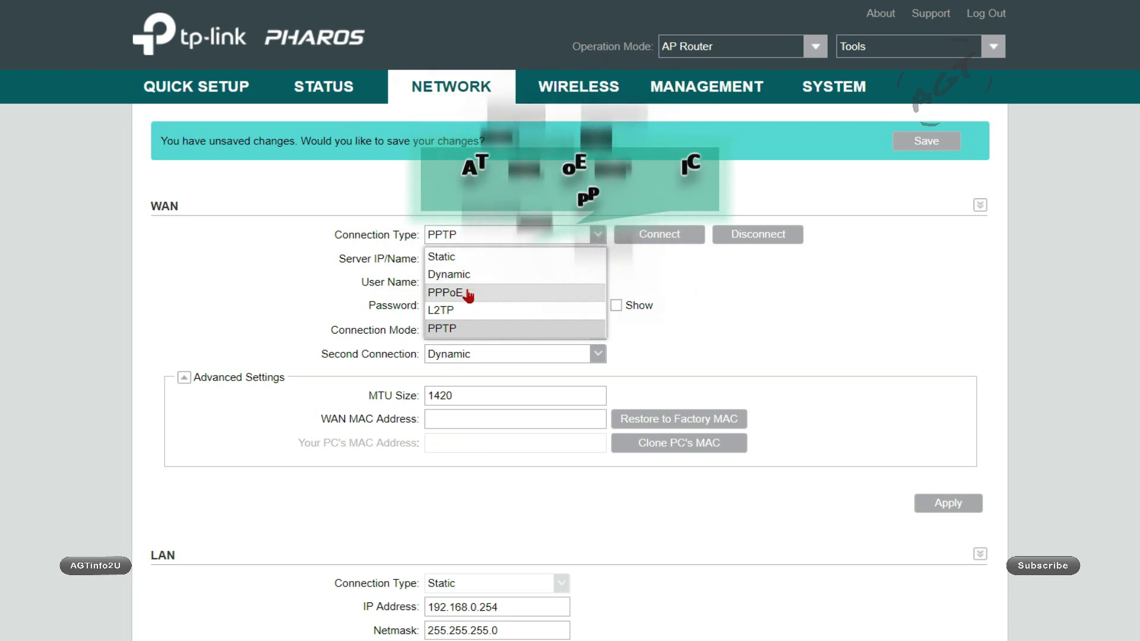
pyautogui.click(471, 292)
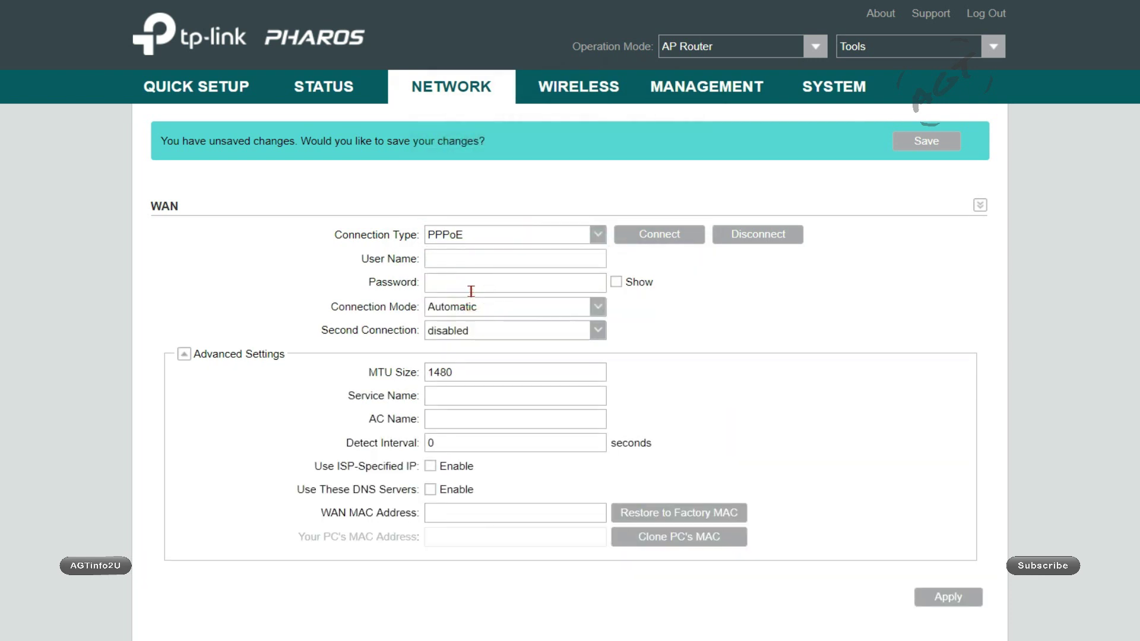
# - Enter the PPPoE user name and password, and set the Service Name to 'ir'
pyautogui.moveTo(364, 264); pyautogui.dragTo(418, 267)
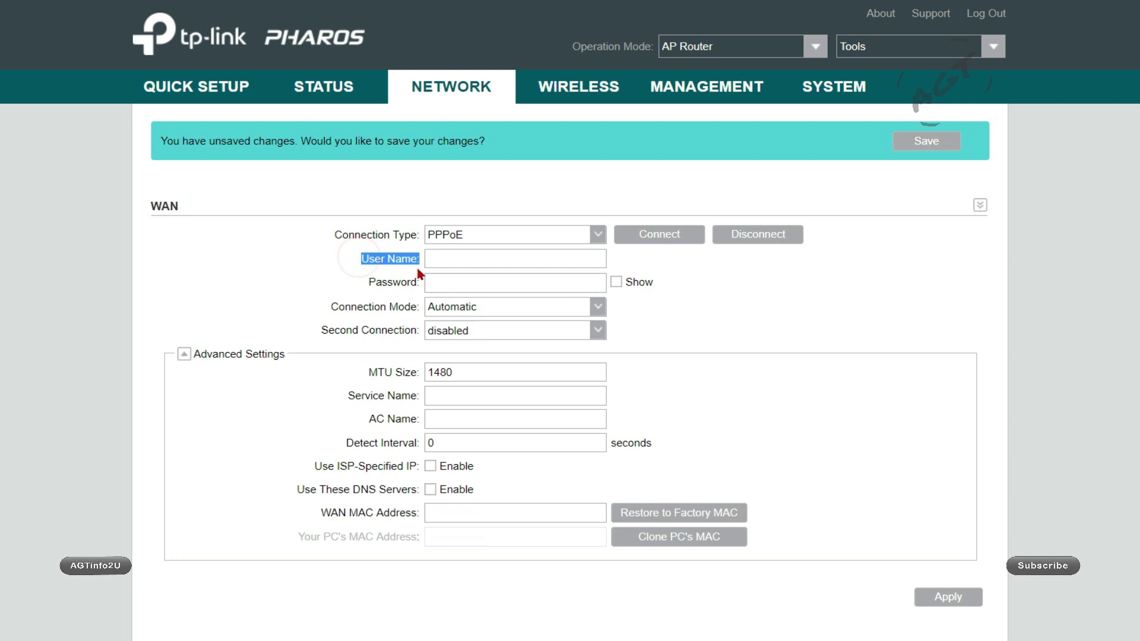
pyautogui.click(561, 259)
pyautogui.write('sample')
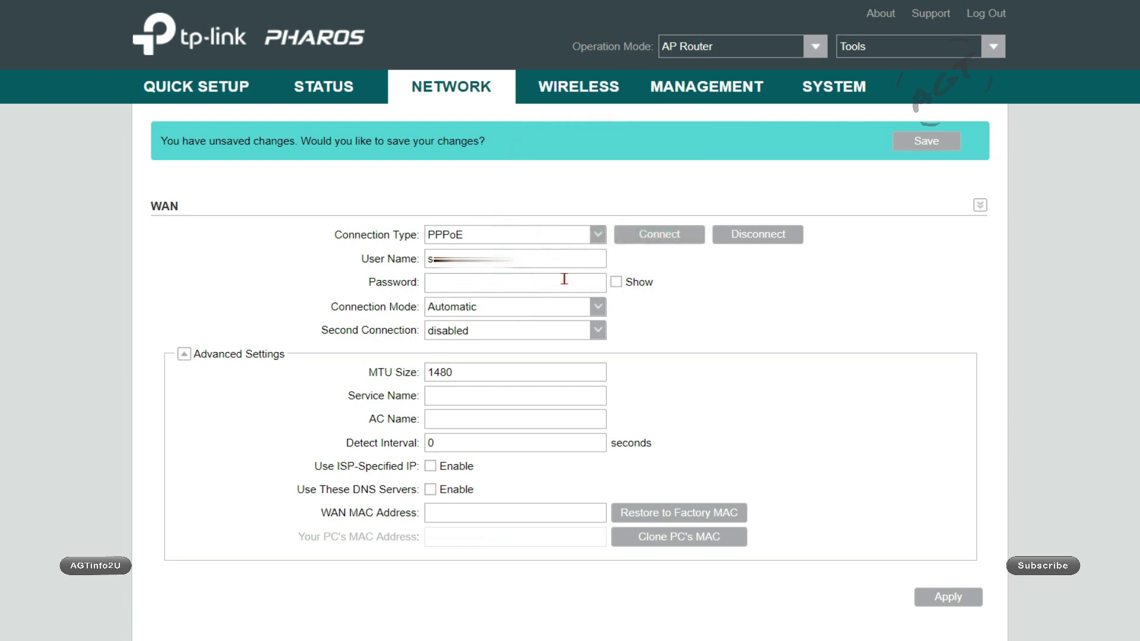
pyautogui.click(564, 279)
pyautogui.write('•••')
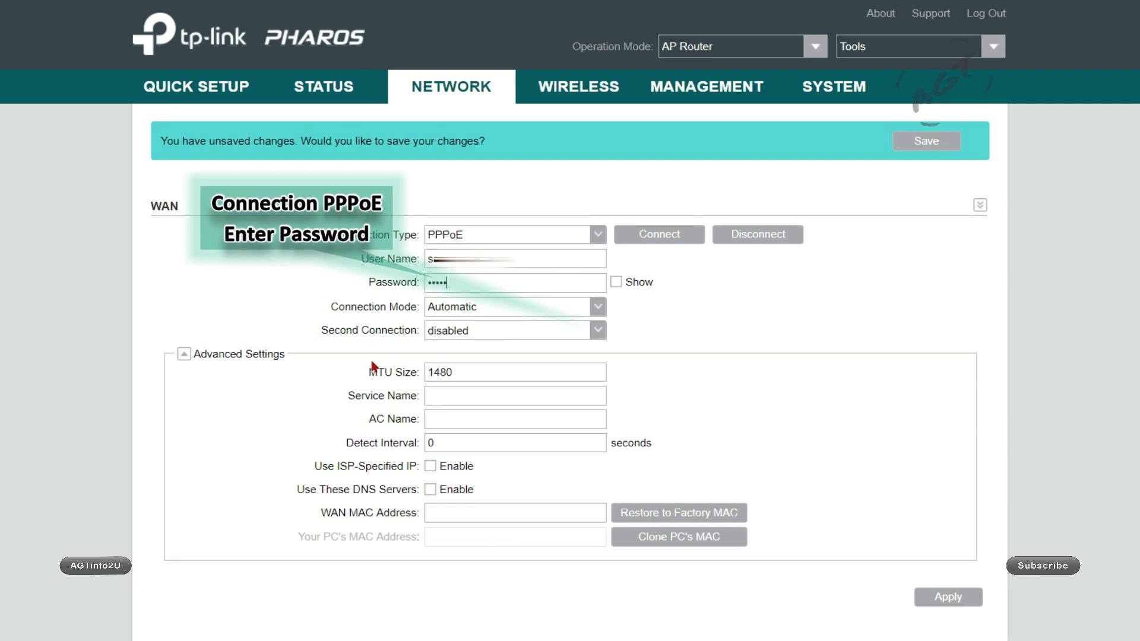
pyautogui.moveTo(349, 397); pyautogui.dragTo(418, 399)
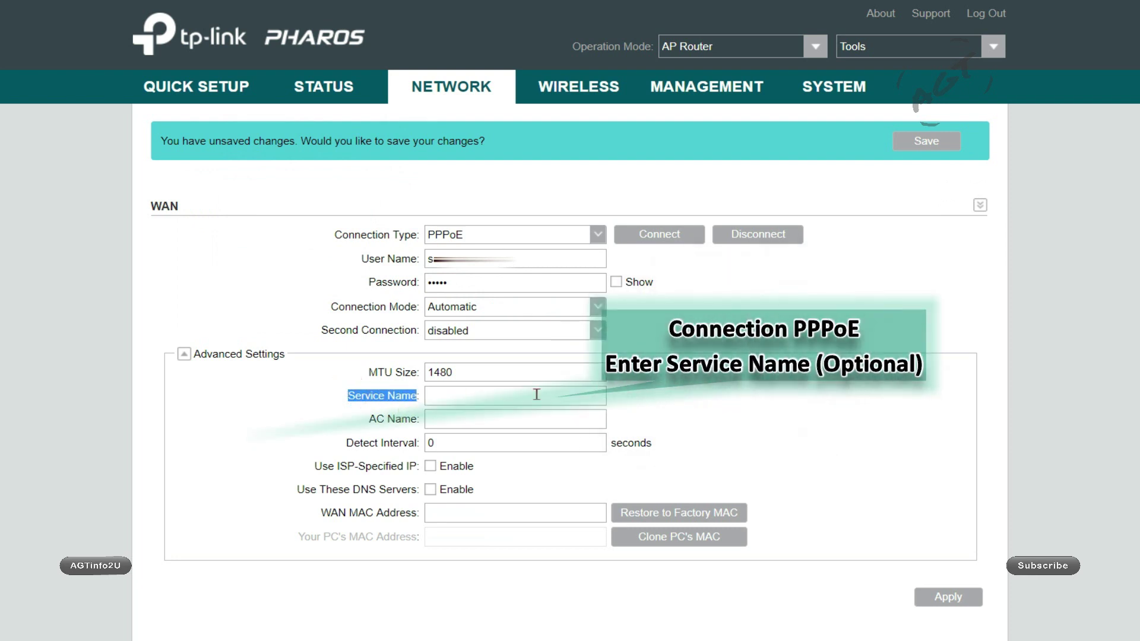
pyautogui.click(588, 397)
pyautogui.write('ir')
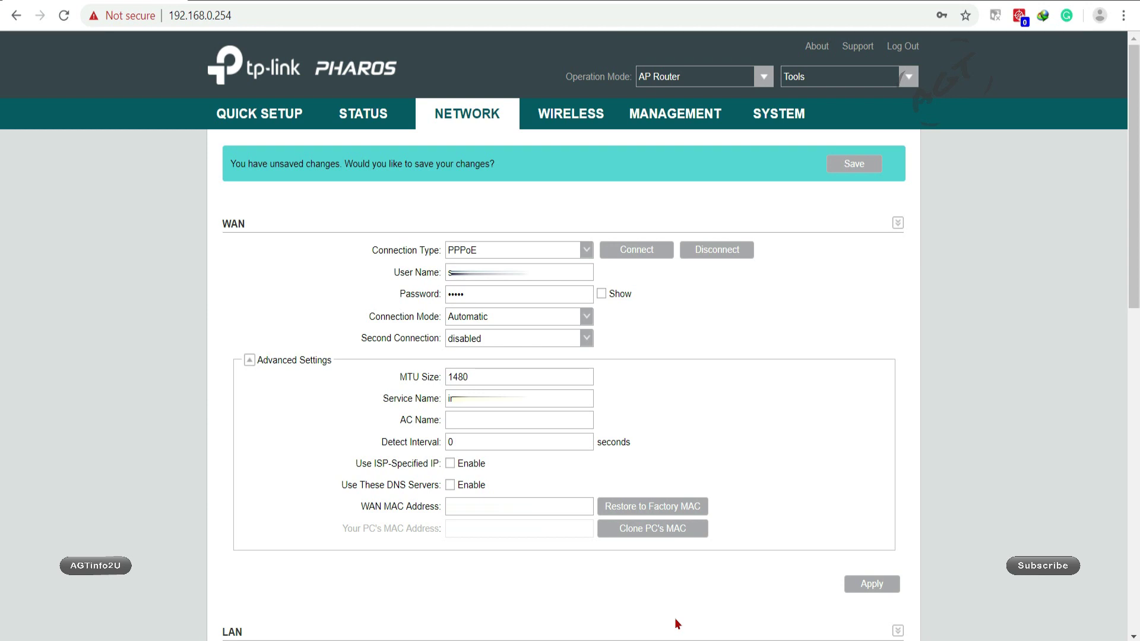
pyautogui.scroll(-6, 648, 582)
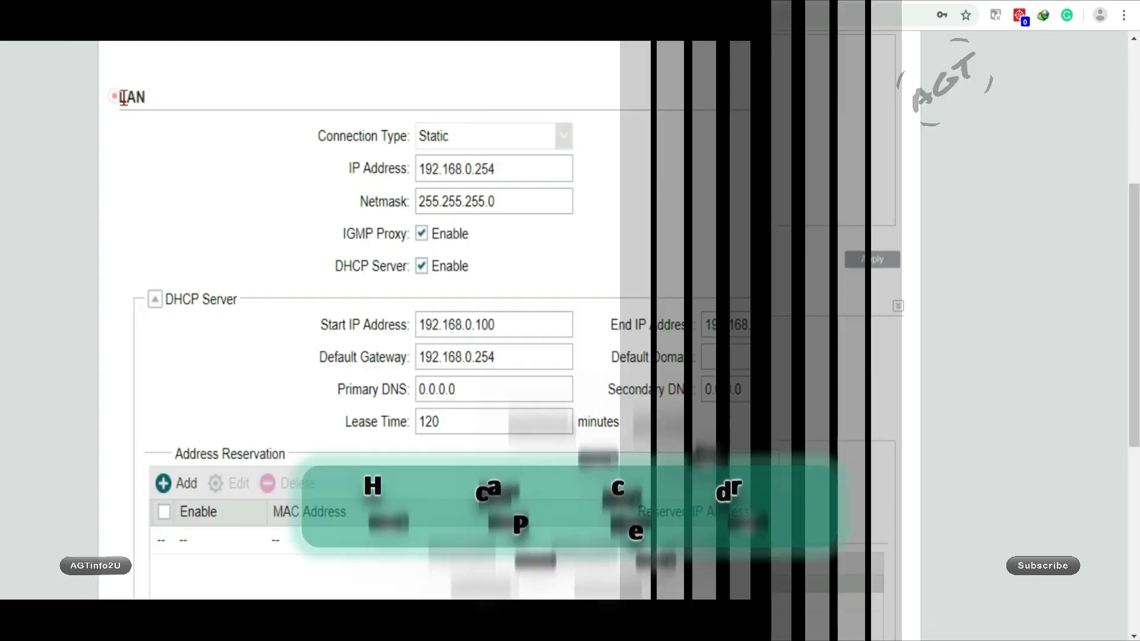
# - Replace the LAN IP address 192.168.0.254 with 192.168.0.1 and check the default gateway matches
pyautogui.moveTo(224, 308); pyautogui.dragTo(245, 310)
pyautogui.doubleClick(525, 169)
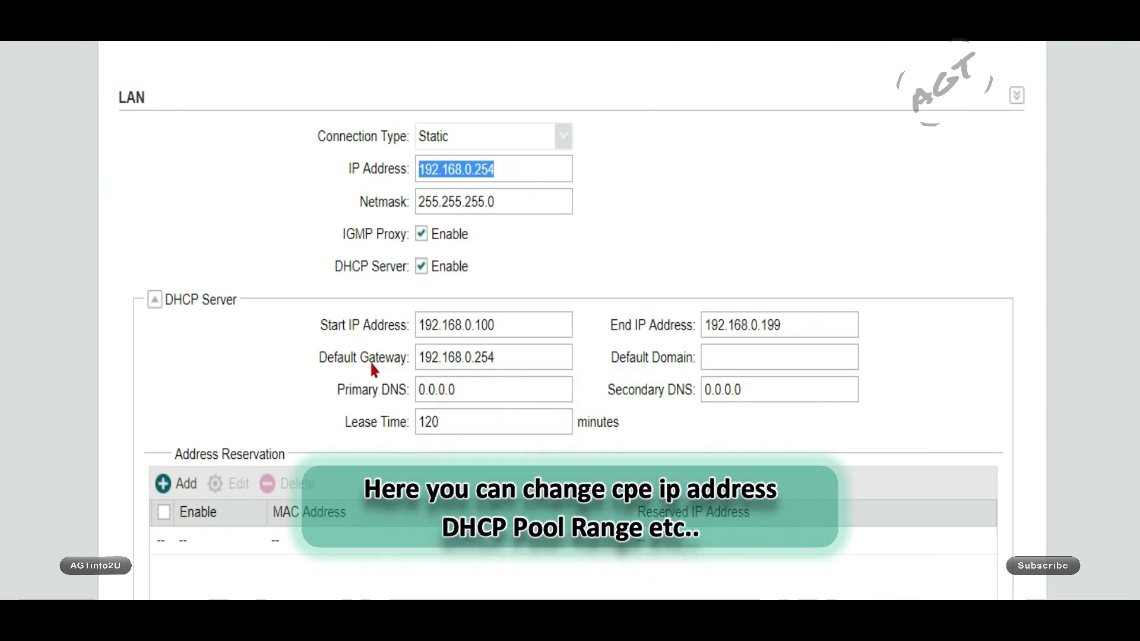
pyautogui.doubleClick(526, 356)
pyautogui.doubleClick(502, 170)
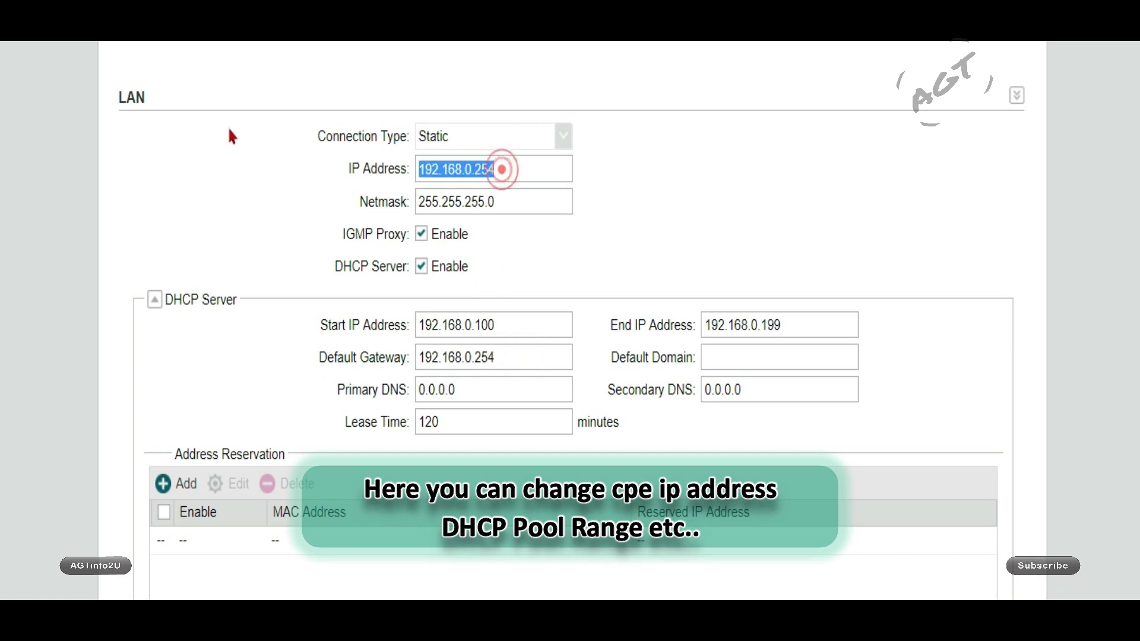
pyautogui.doubleClick(476, 170)
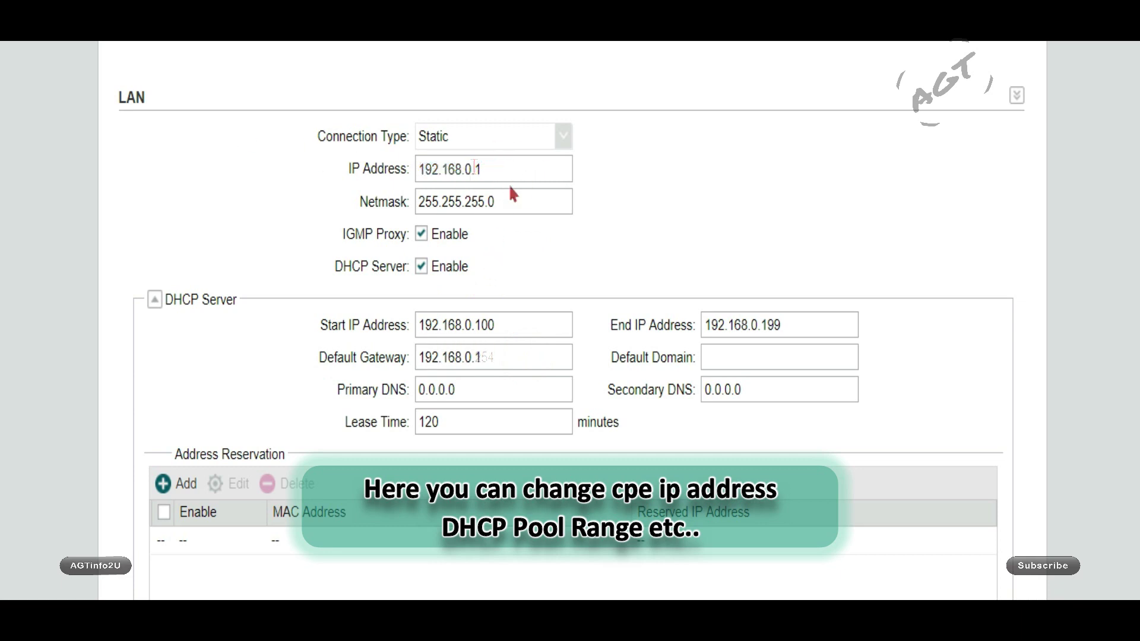
pyautogui.doubleClick(503, 171)
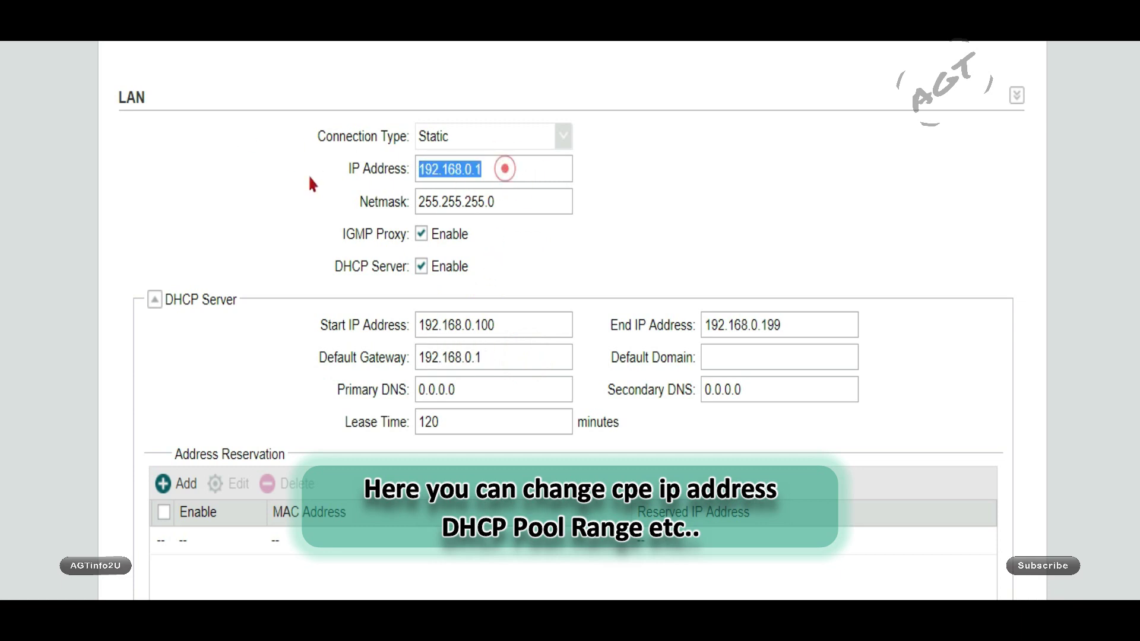
pyautogui.doubleClick(486, 353)
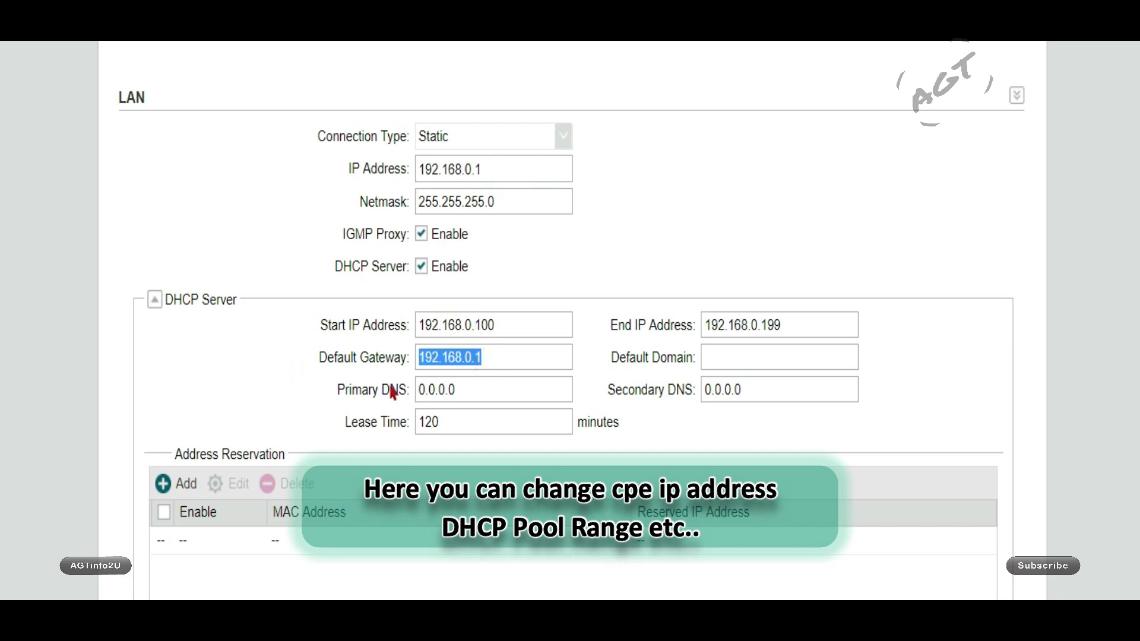
pyautogui.click(843, 230)
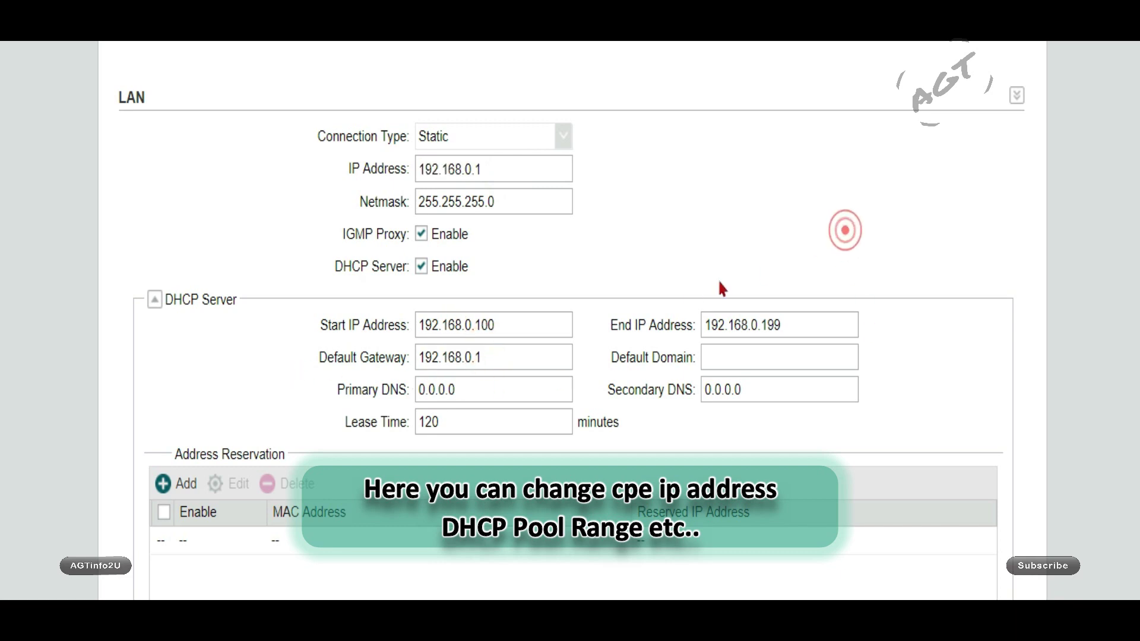
# - Review the DHCP Server pool, 192.168.0.100 to 192.168.0.199
pyautogui.moveTo(316, 326); pyautogui.dragTo(409, 325)
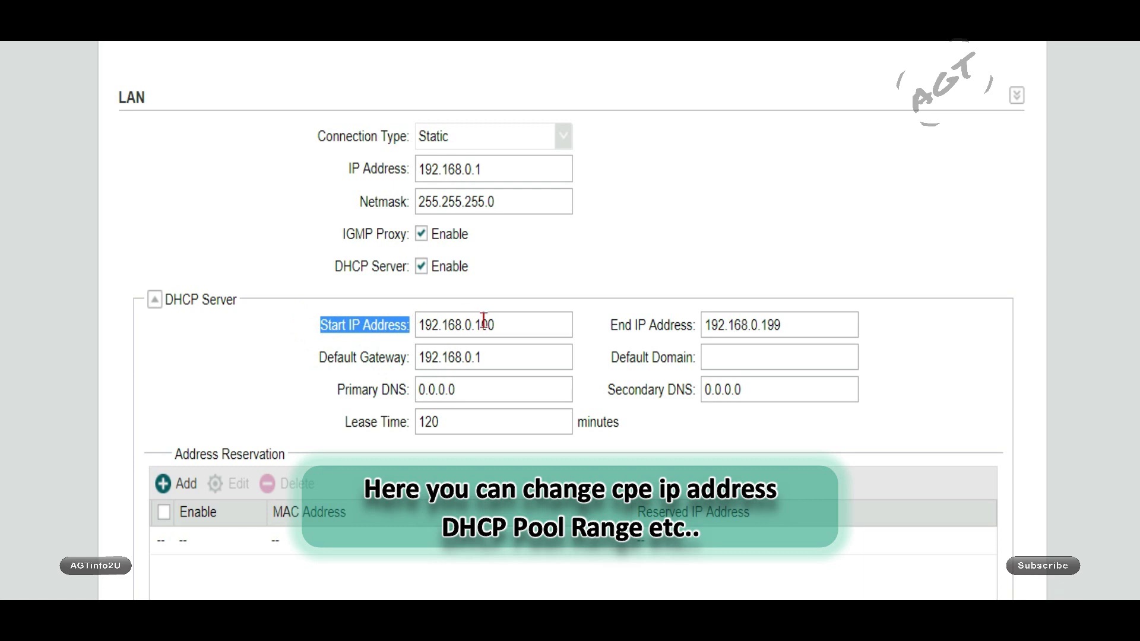
pyautogui.doubleClick(510, 324)
pyautogui.doubleClick(786, 325)
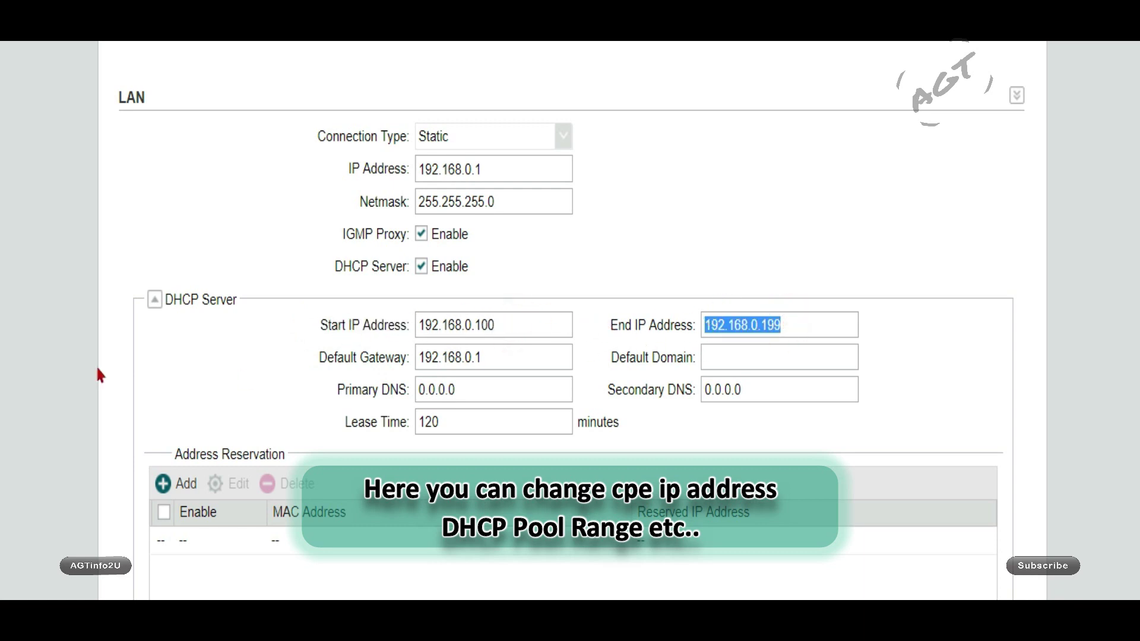
pyautogui.moveTo(246, 297); pyautogui.dragTo(168, 307)
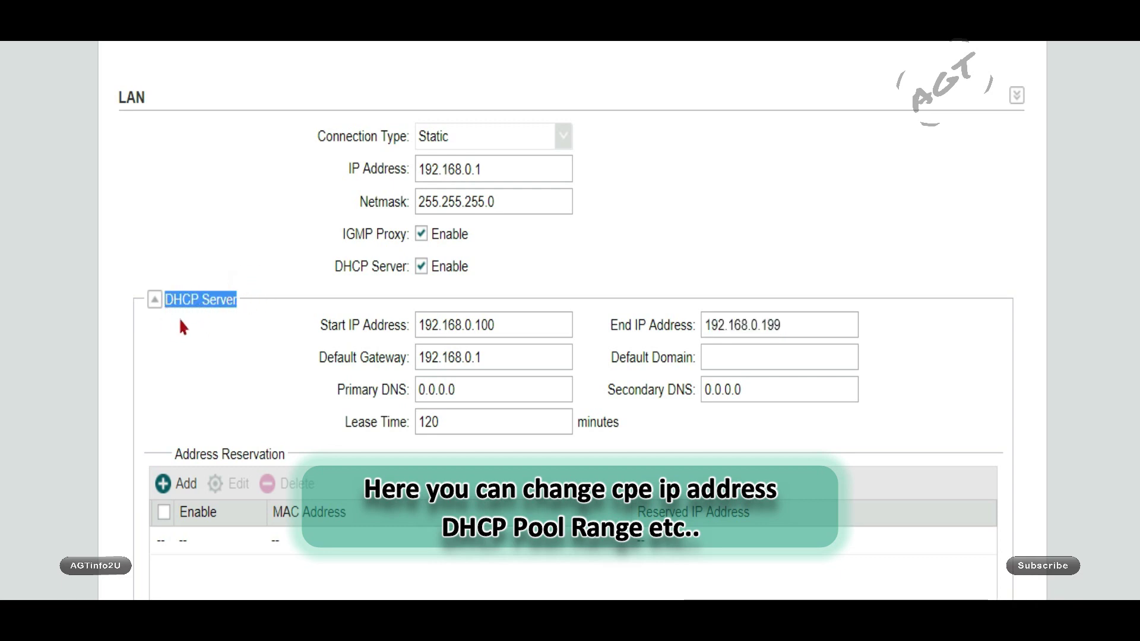
pyautogui.click(668, 266)
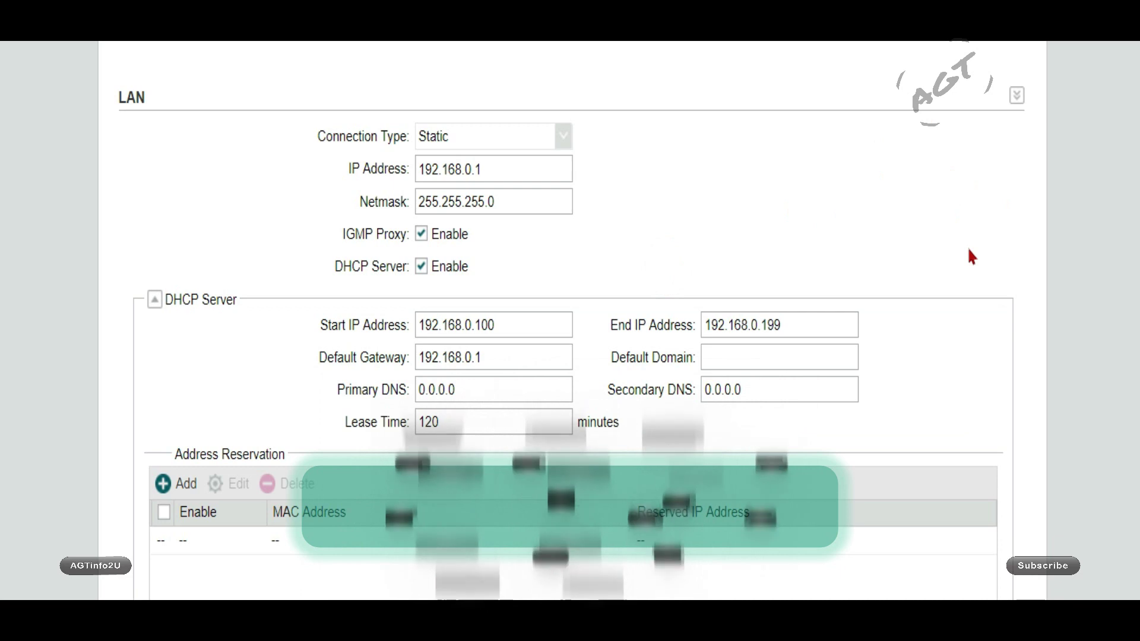
pyautogui.scroll(-8, 967, 247)
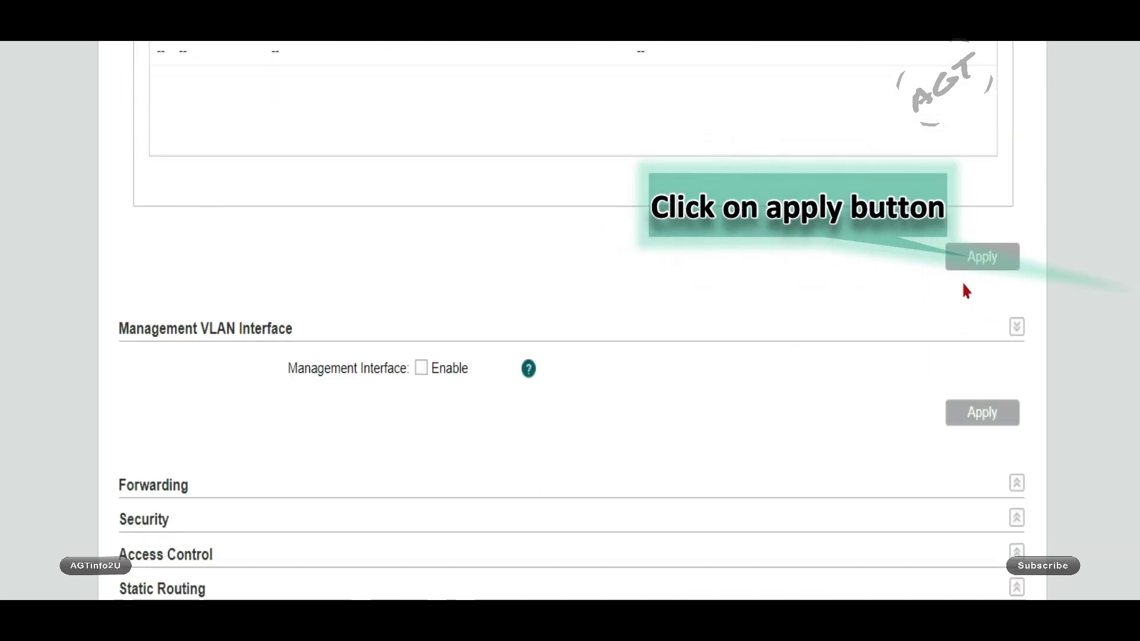
# - Apply the LAN settings and log back in at 192.168.0.1 with the new user name and password
pyautogui.click(960, 260)
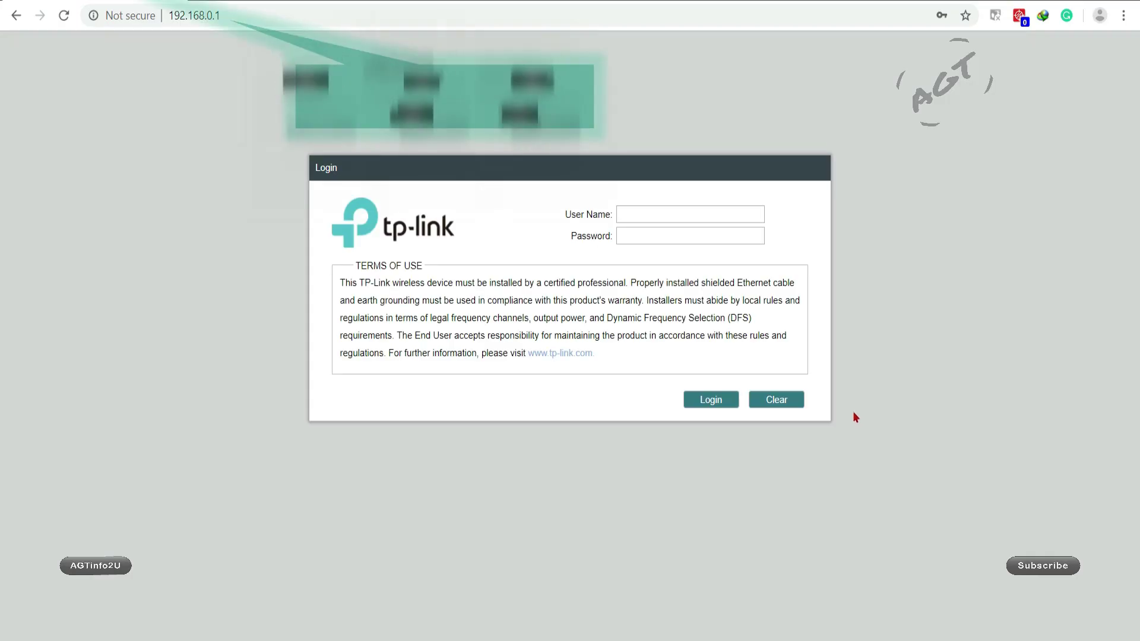
pyautogui.click(247, 13)
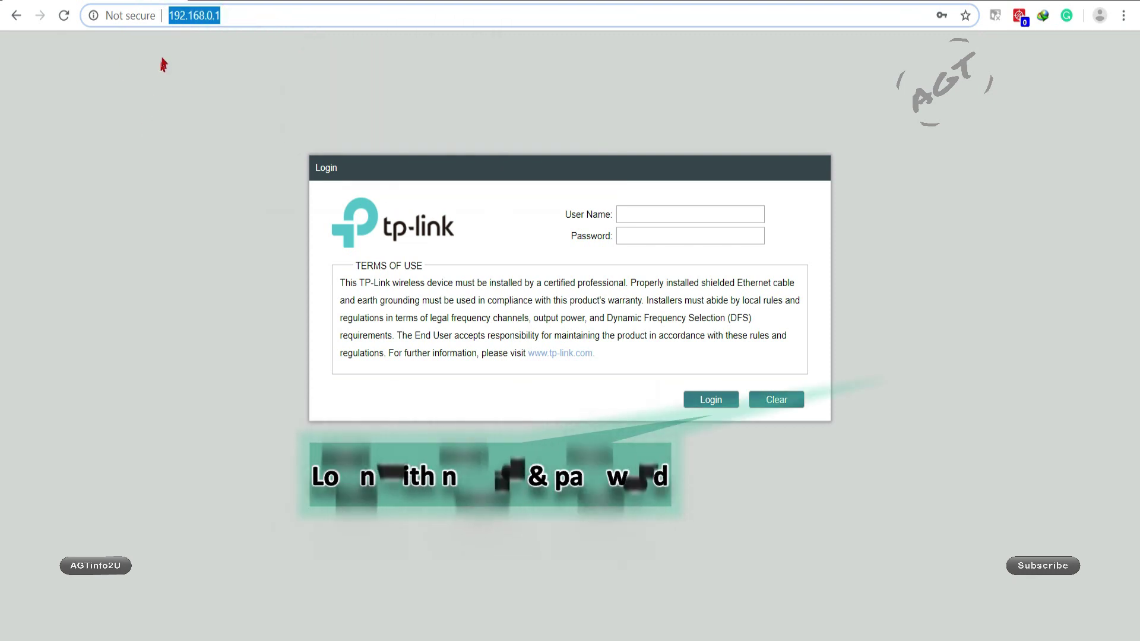
pyautogui.click(641, 216)
pyautogui.write('agt')
pyautogui.press('Tab')
pyautogui.write('ag')
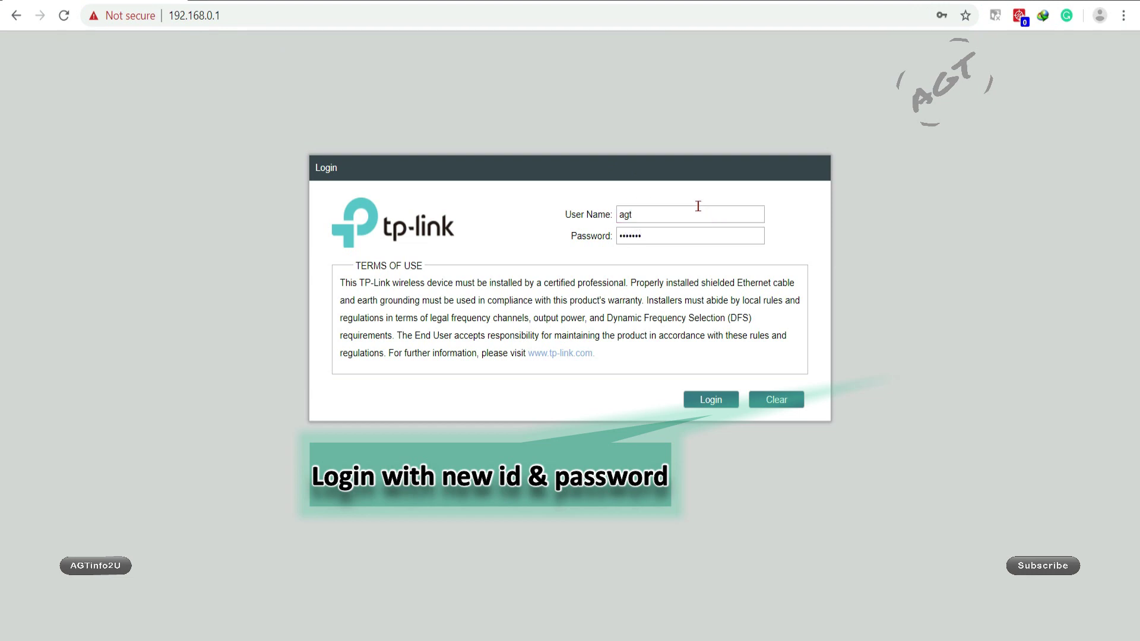
pyautogui.click(697, 399)
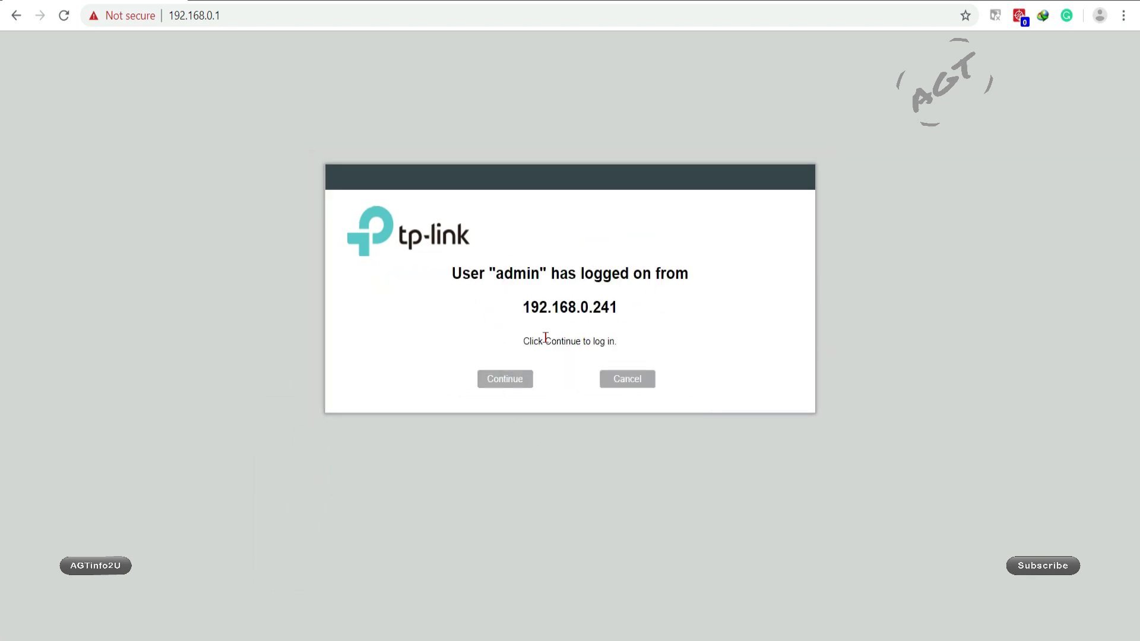
pyautogui.click(506, 378)
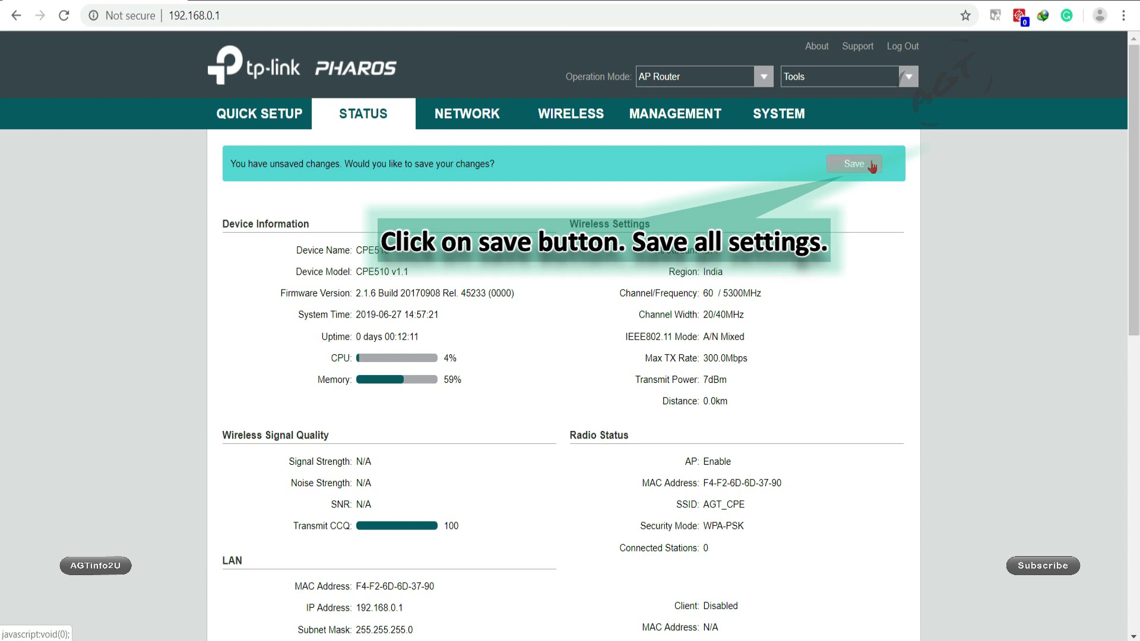
# - Save the pending changes and check the Status page shows PPPoE WAN connected with DNS 4.2.2.3
pyautogui.click(872, 166)
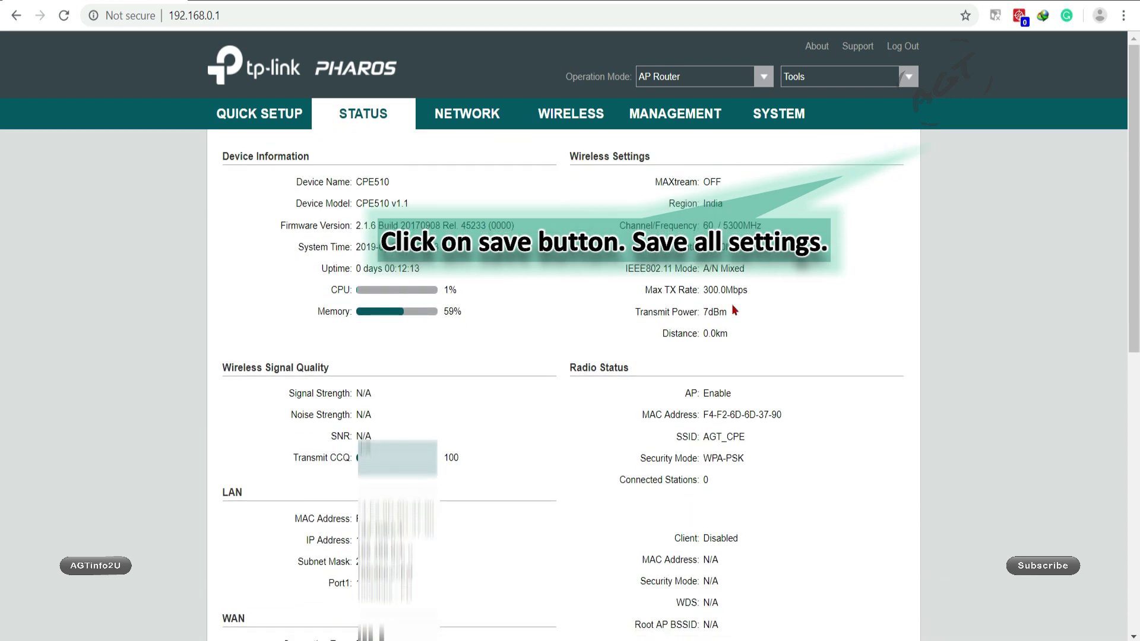
pyautogui.scroll(-4, 501, 459)
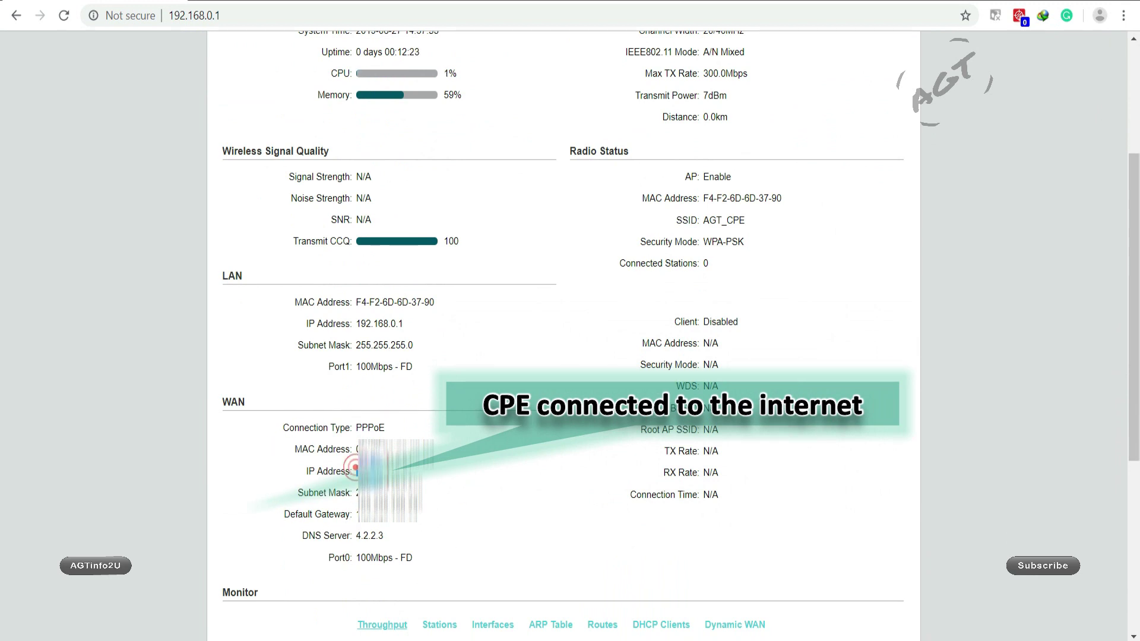
pyautogui.click(355, 494)
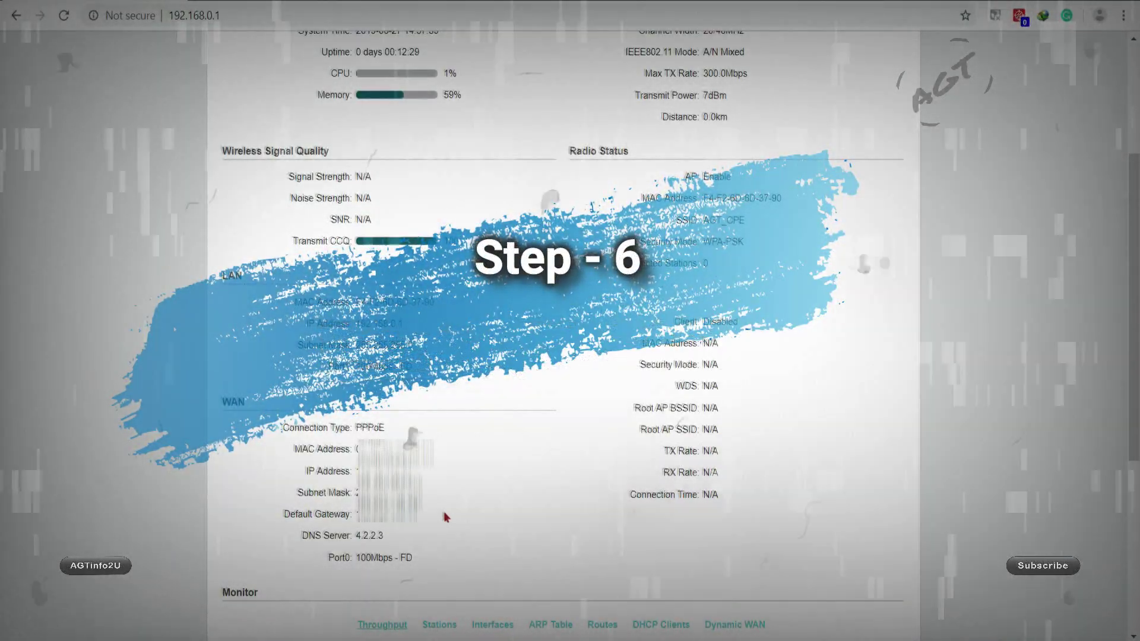
pyautogui.scroll(-2, 500, 558)
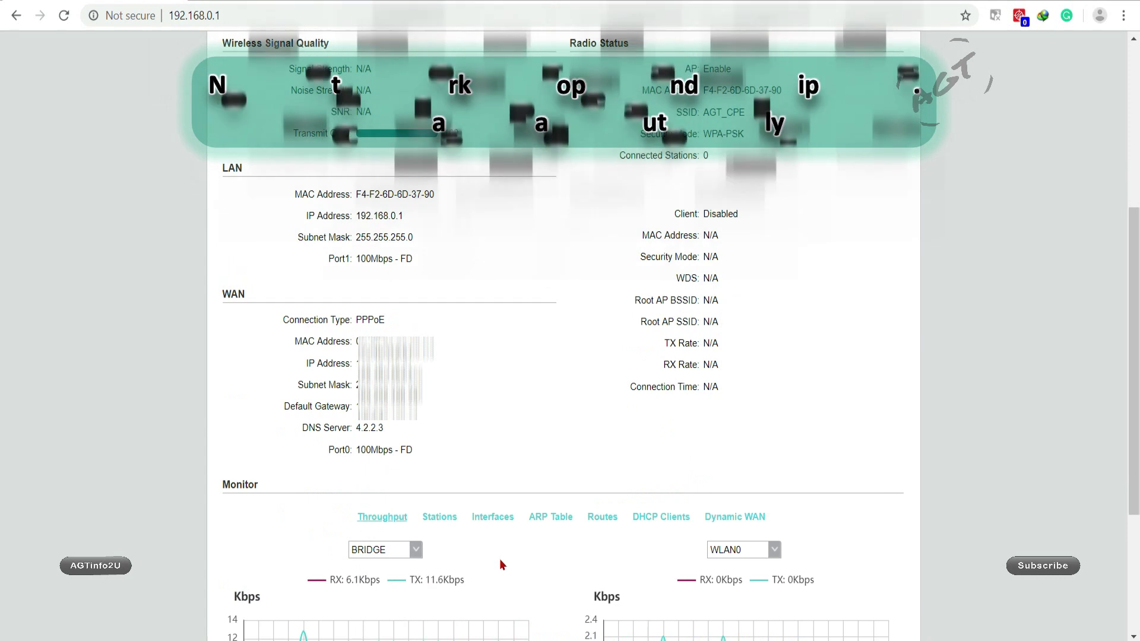
# - Run ncpa.cpl and open the Ethernet connection's status window
pyautogui.press('super+r')
pyautogui.moveTo(191, 484); pyautogui.dragTo(581, 272)
pyautogui.write('ncpa.c')
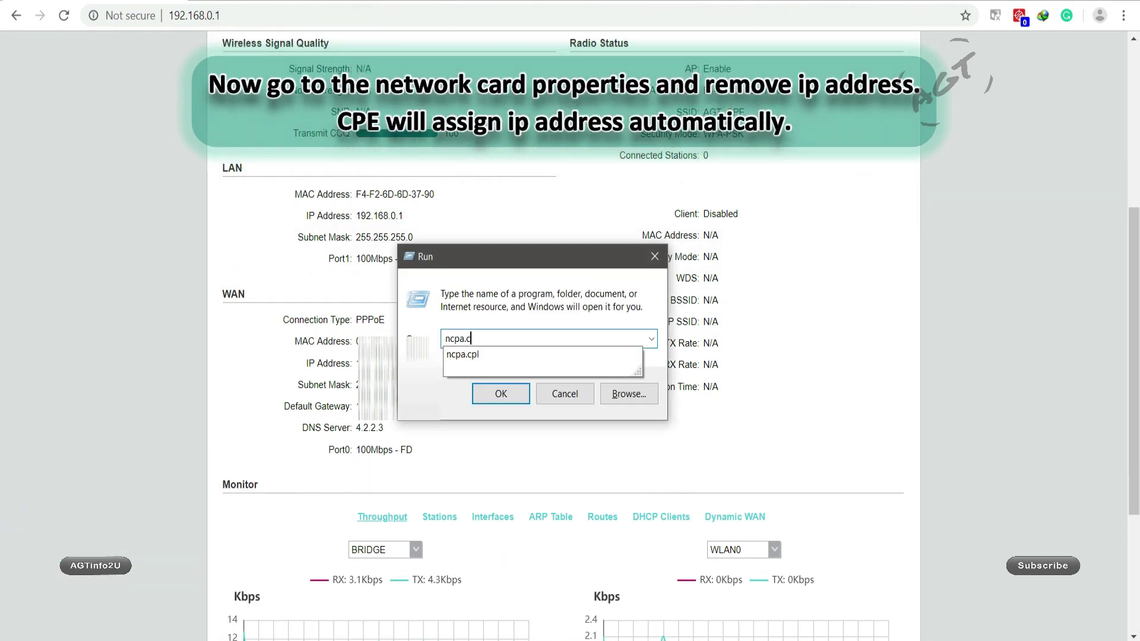
pyautogui.write('pl')
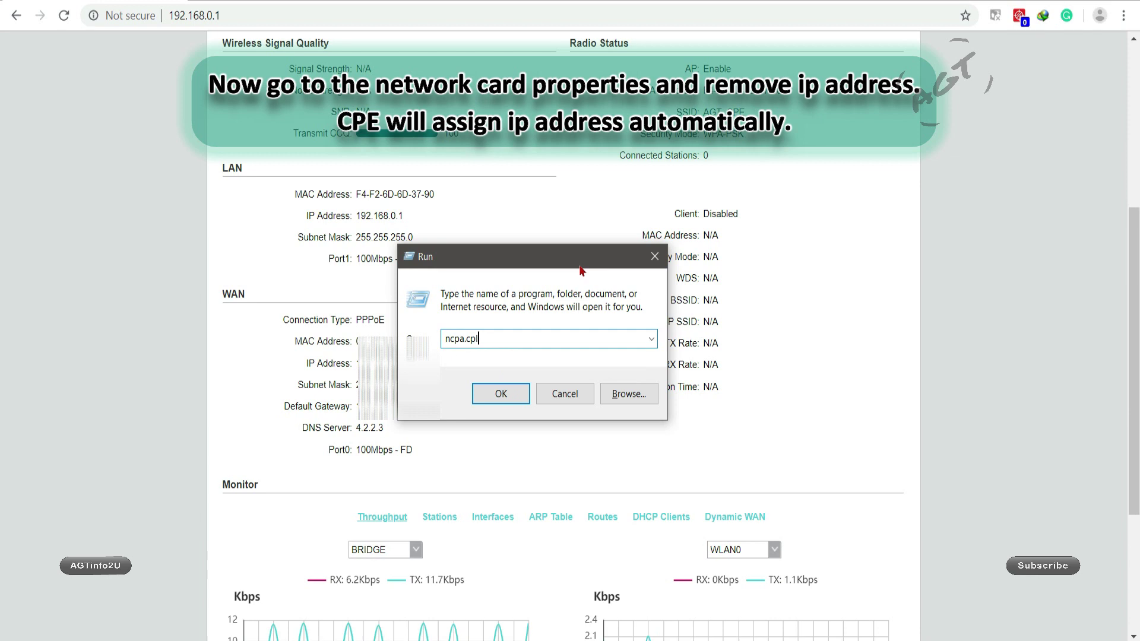
pyautogui.doubleClick(496, 340)
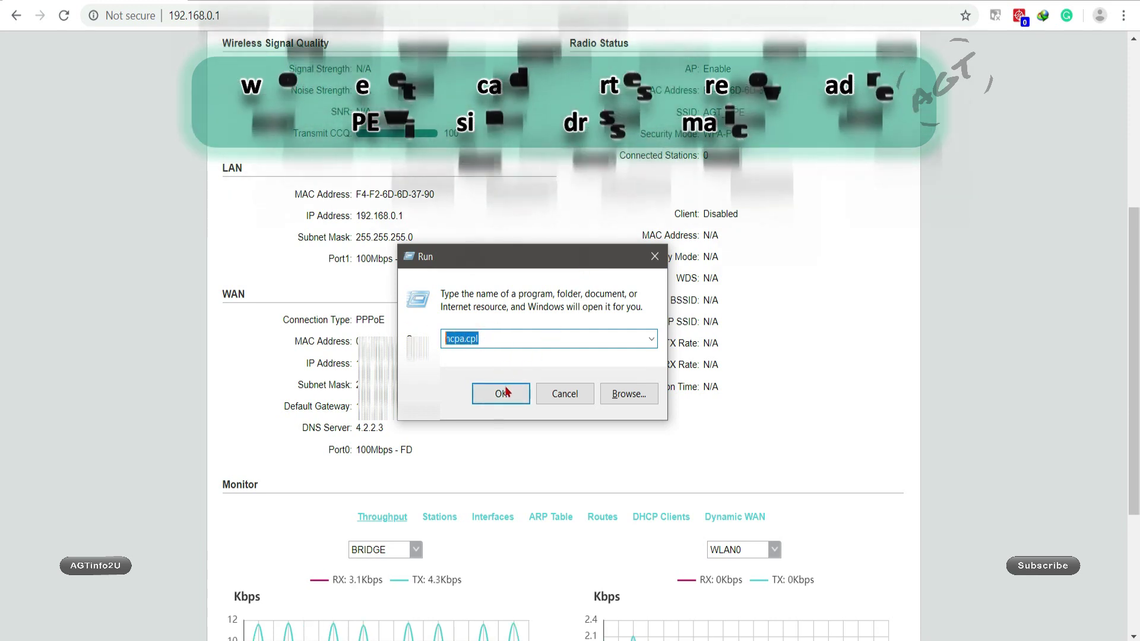
pyautogui.click(502, 393)
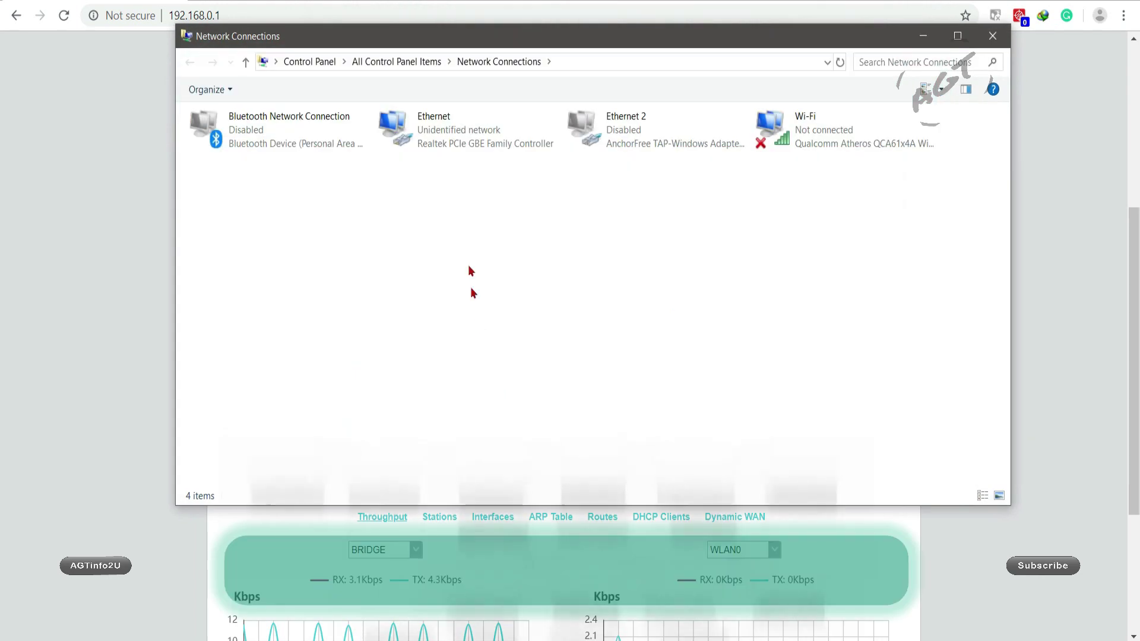
pyautogui.click(436, 130)
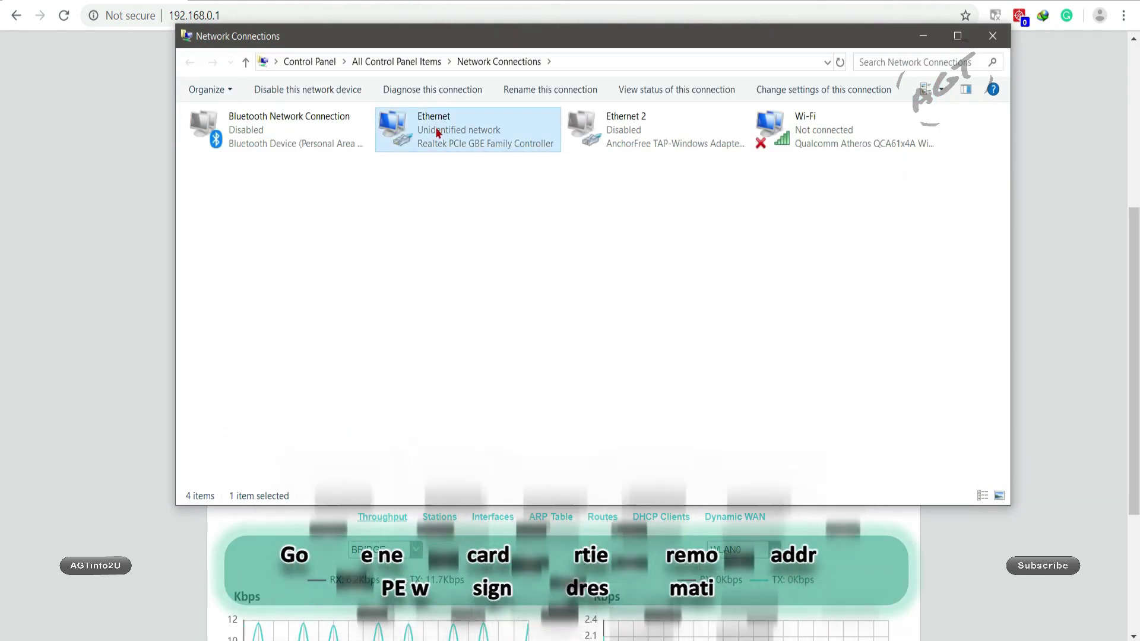
pyautogui.doubleClick(437, 131)
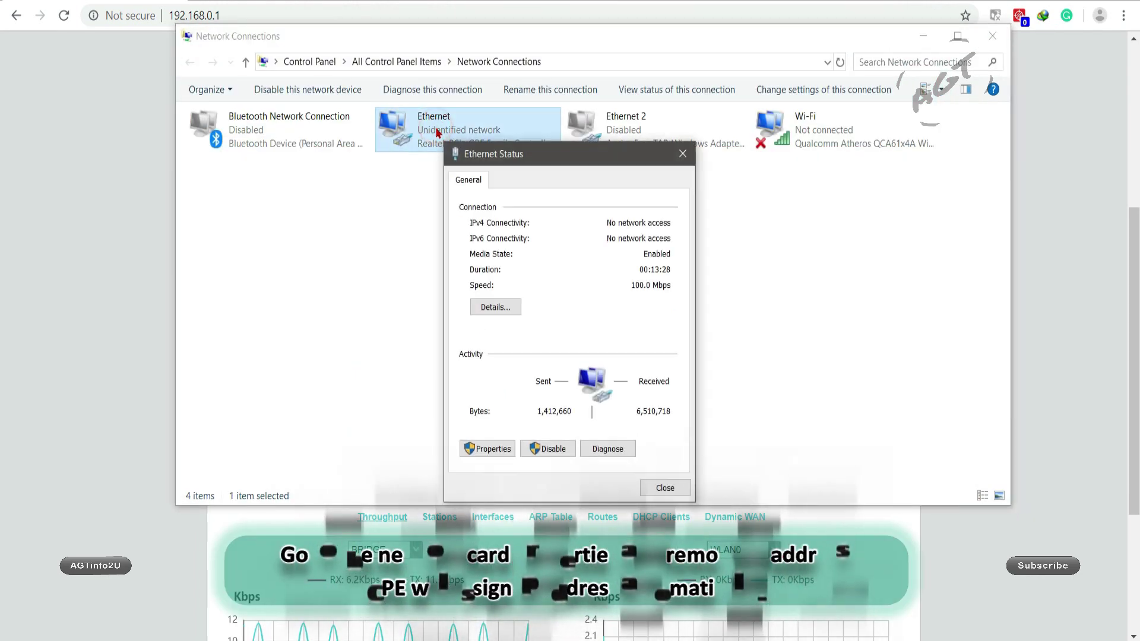
# - Set Ethernet IPv4 to obtain IP and DNS automatically, then allow the PC to be discoverable
pyautogui.click(489, 450)
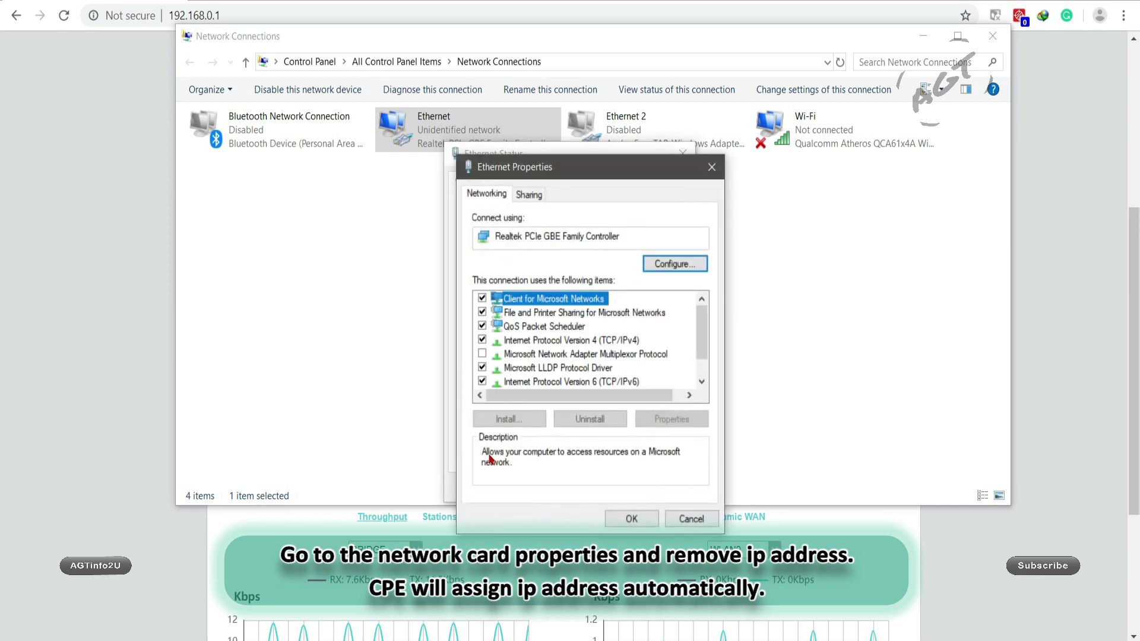
pyautogui.click(588, 341)
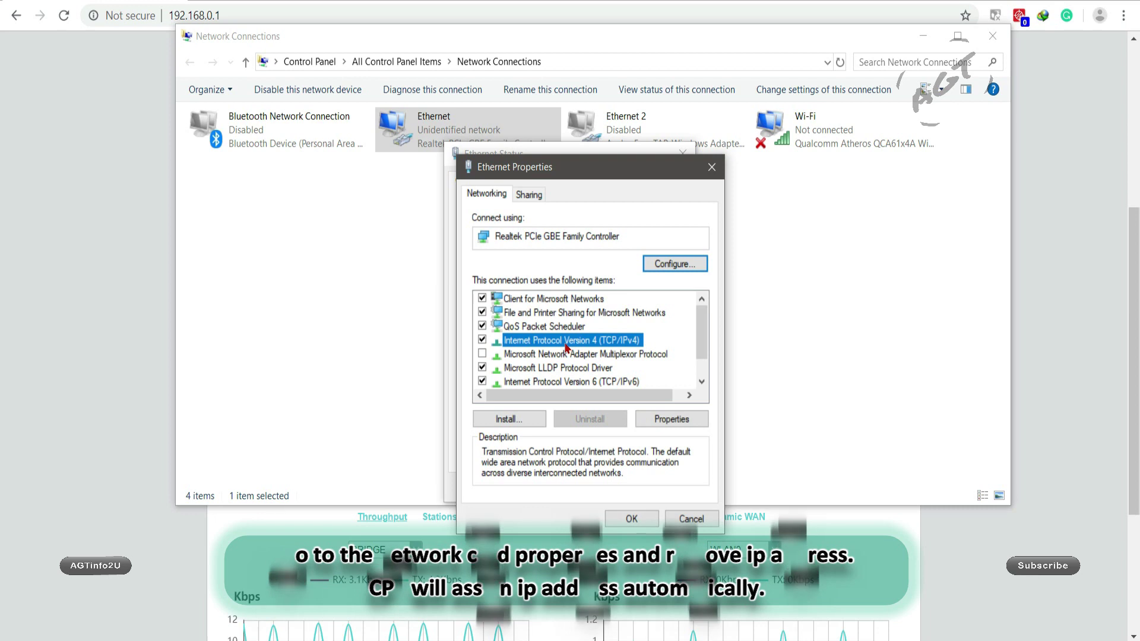
pyautogui.doubleClick(564, 345)
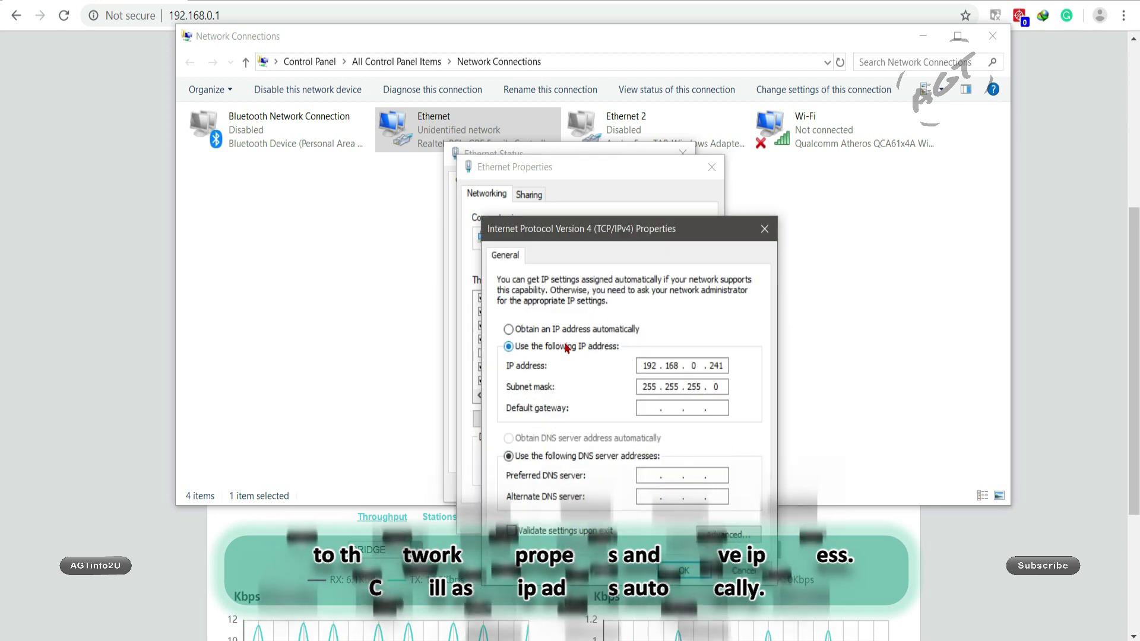
pyautogui.click(510, 329)
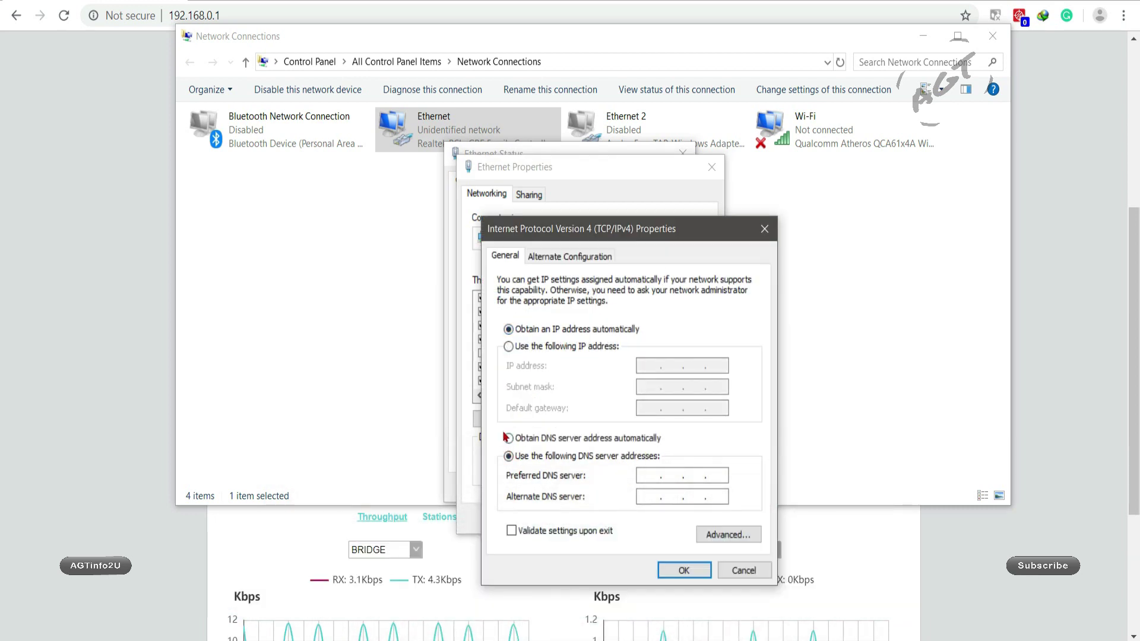
pyautogui.click(508, 439)
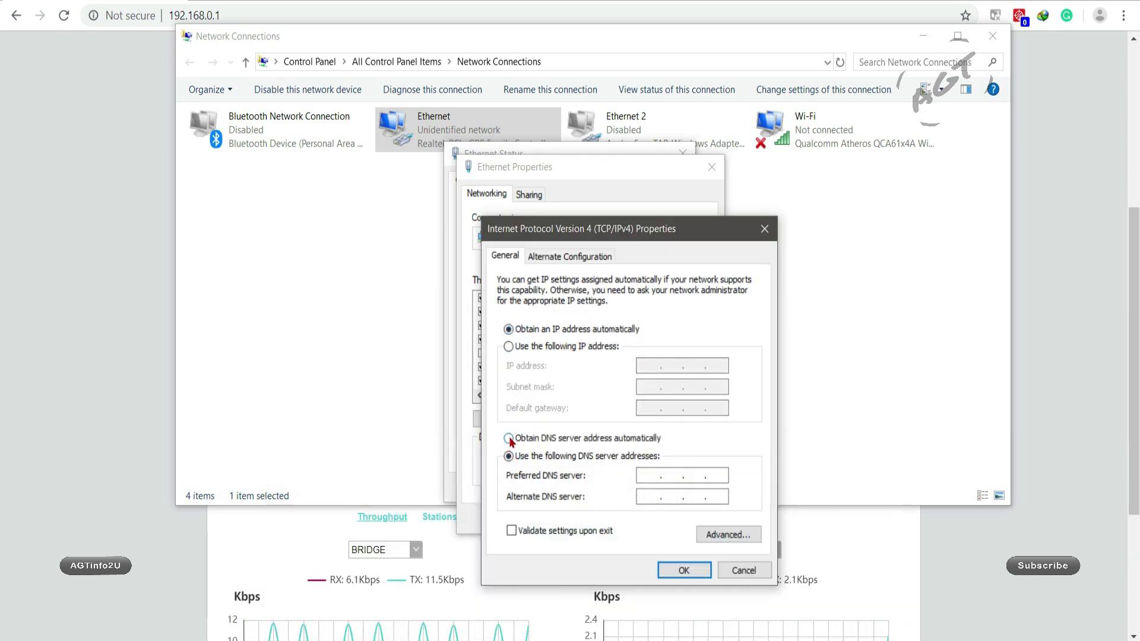
pyautogui.click(659, 570)
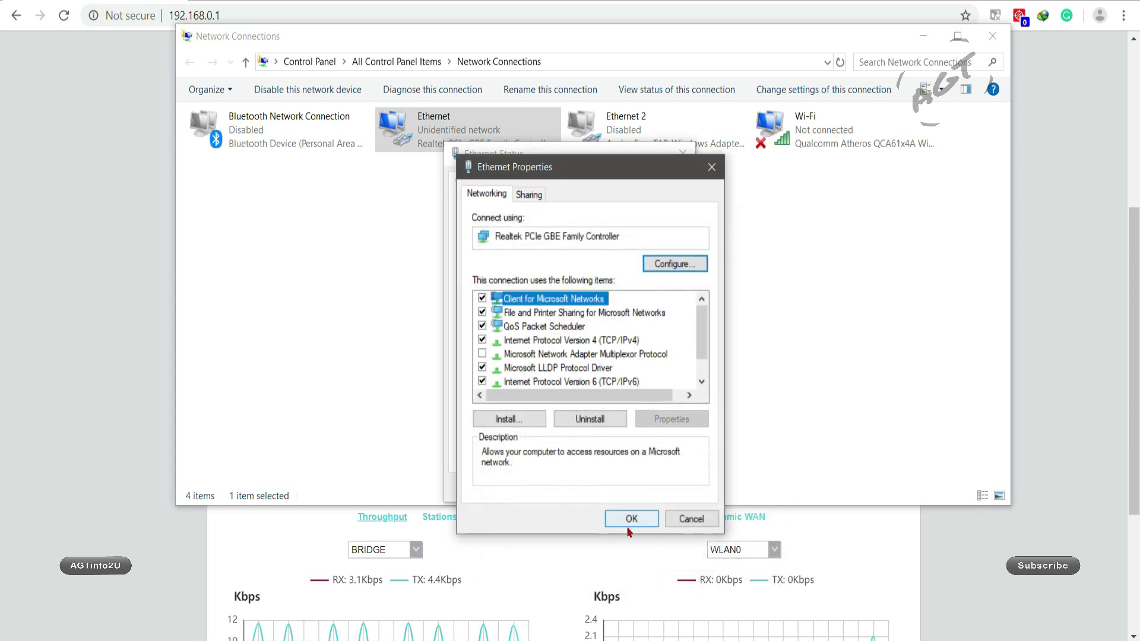
pyautogui.click(629, 519)
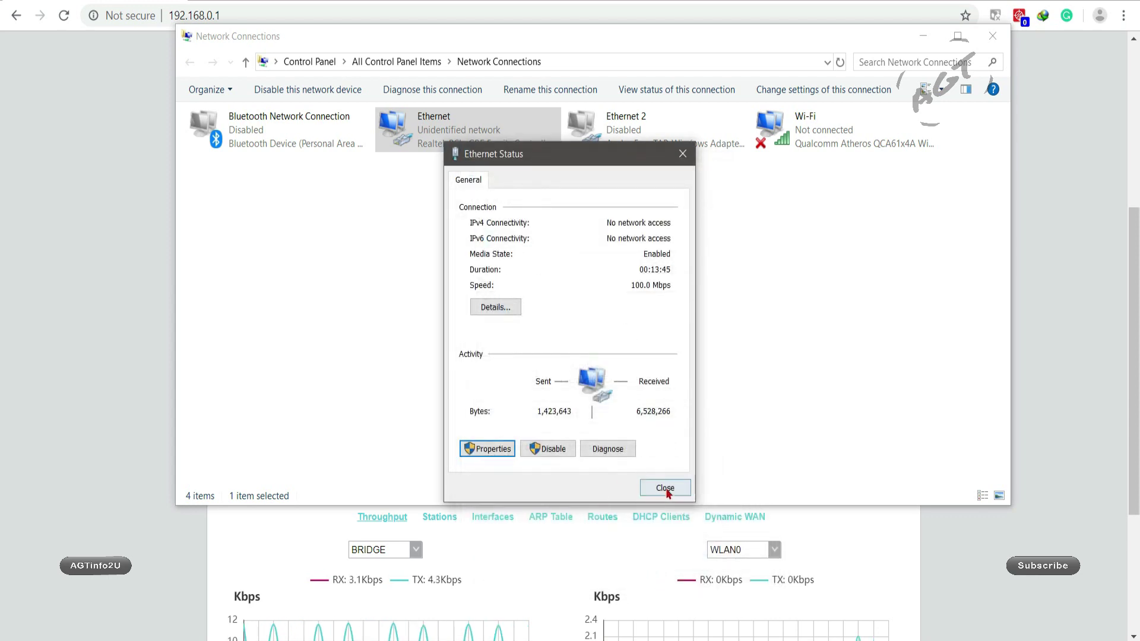
pyautogui.click(659, 488)
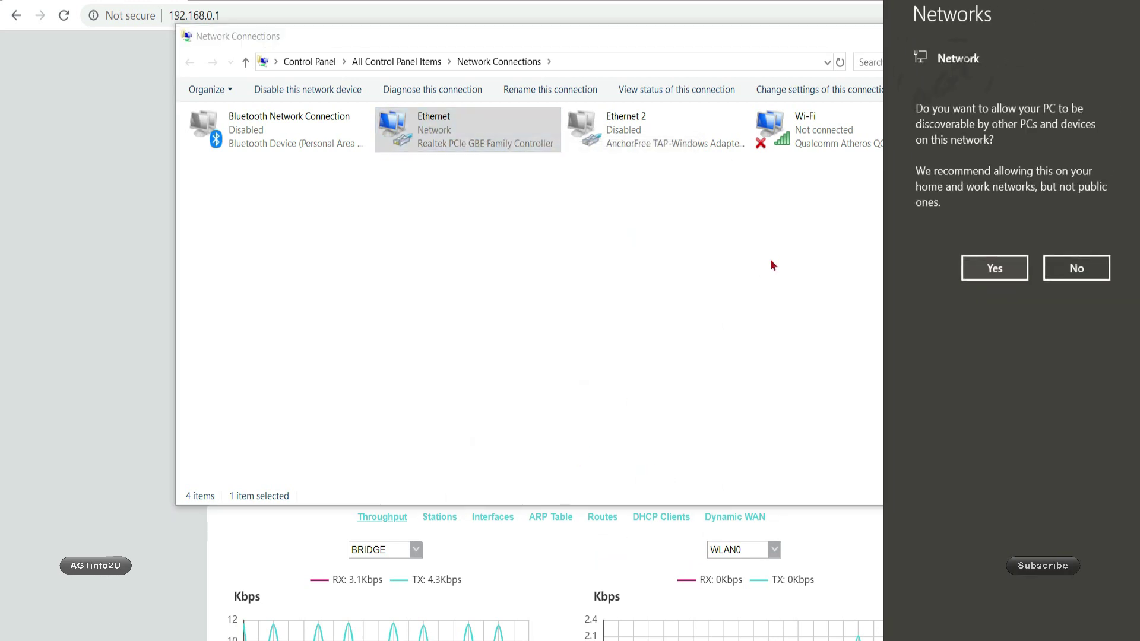
pyautogui.click(1002, 267)
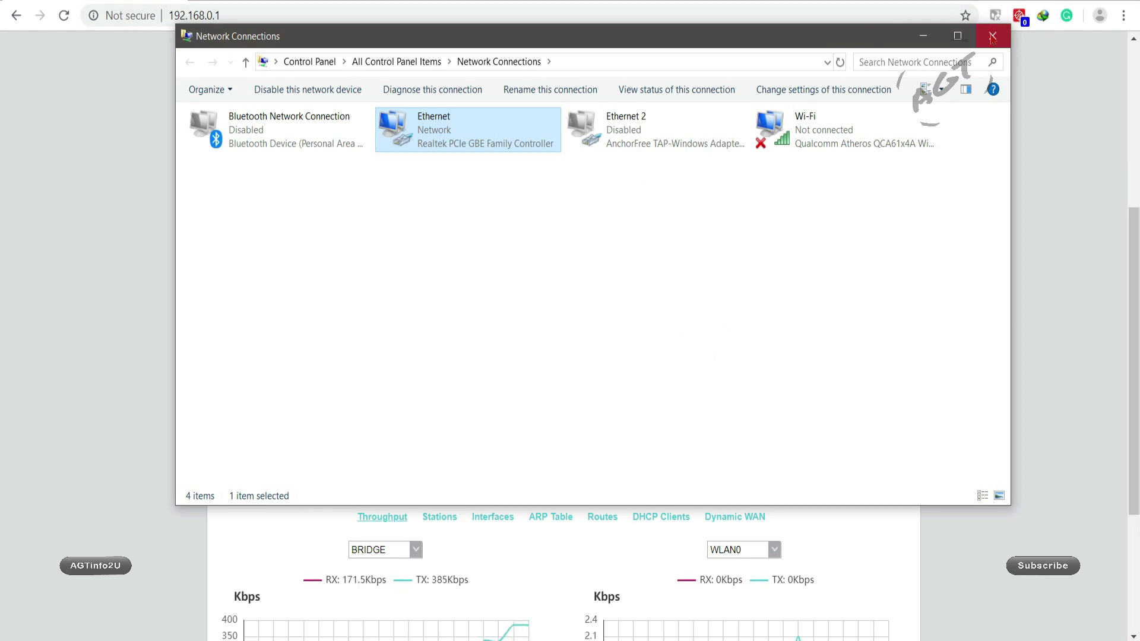
# - Close Network Connections and load gmail.com in a new Chrome tab
pyautogui.click(993, 37)
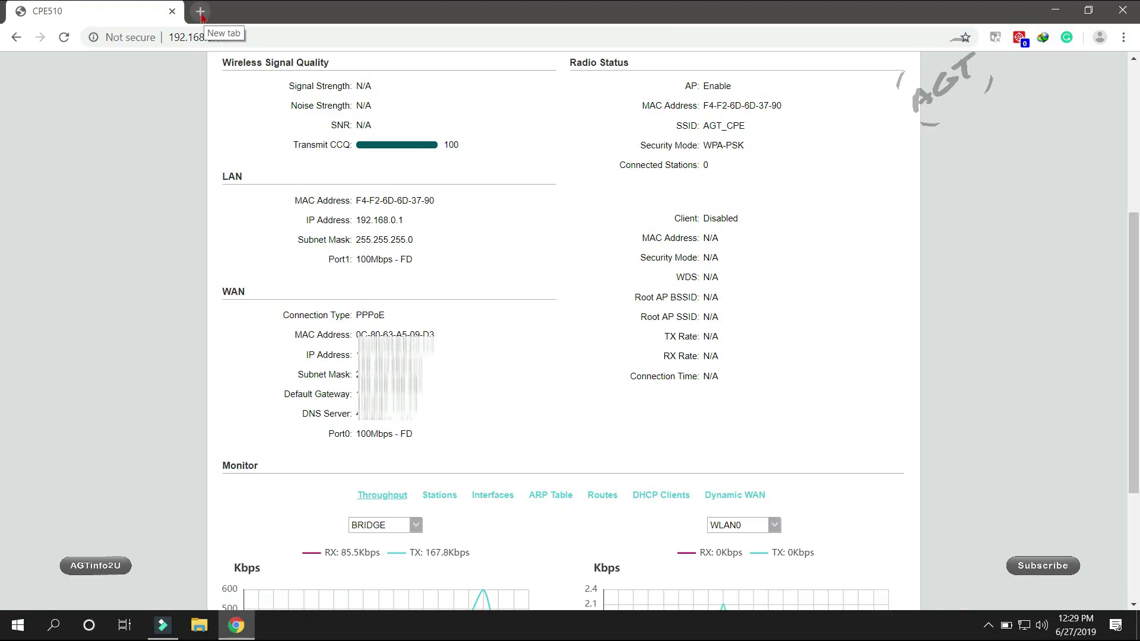
pyautogui.click(200, 11)
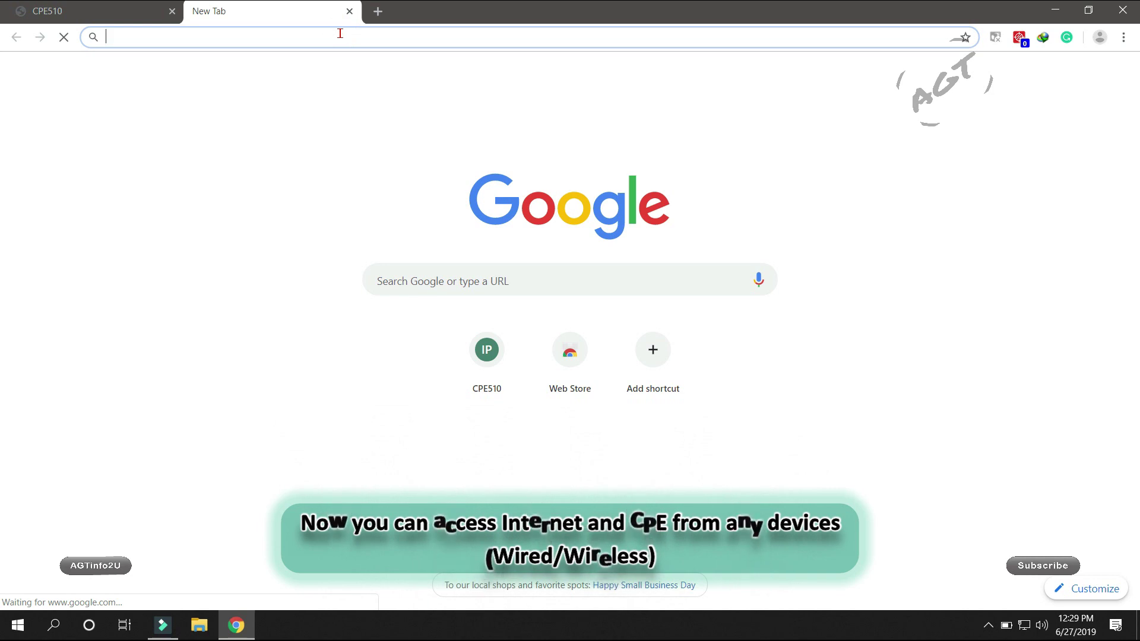
pyautogui.write('gmail.c')
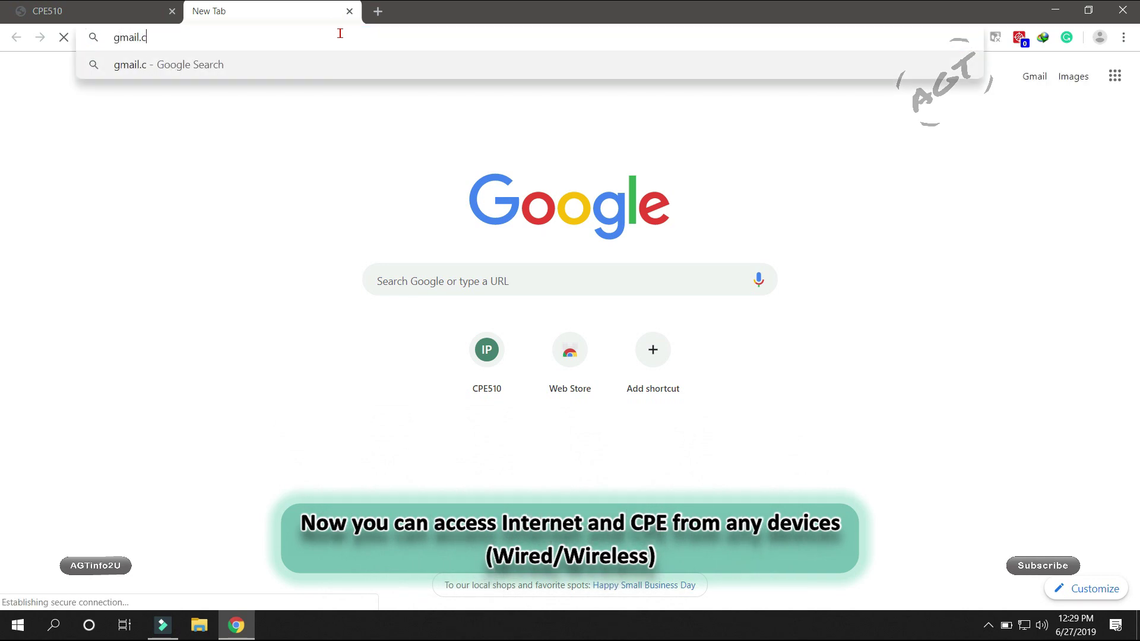
pyautogui.write('om')
pyautogui.press('Return')
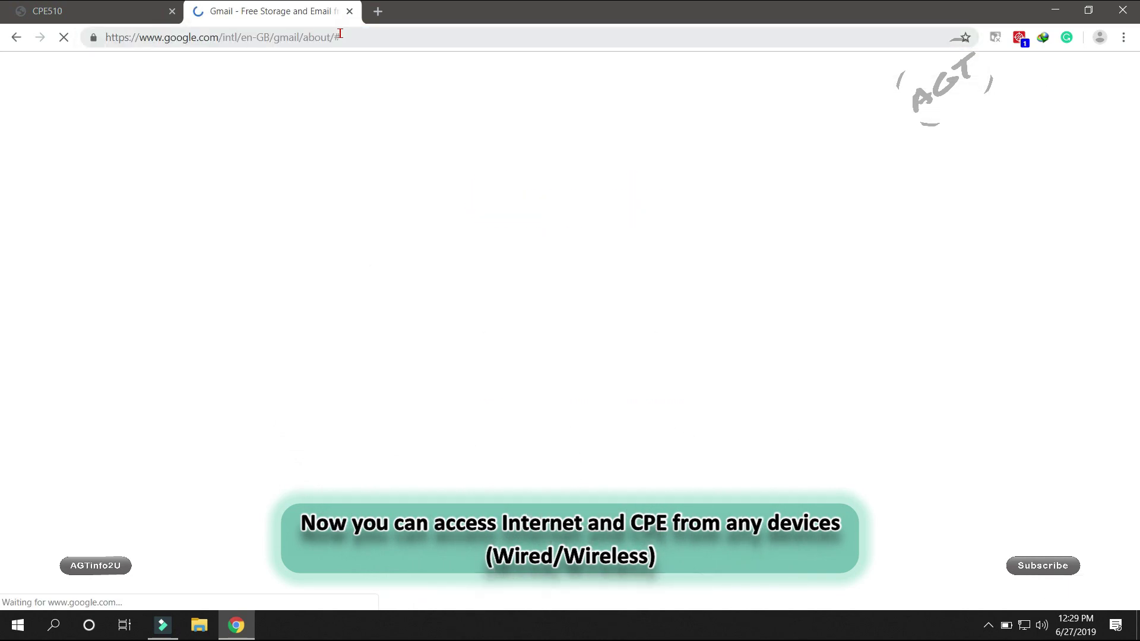